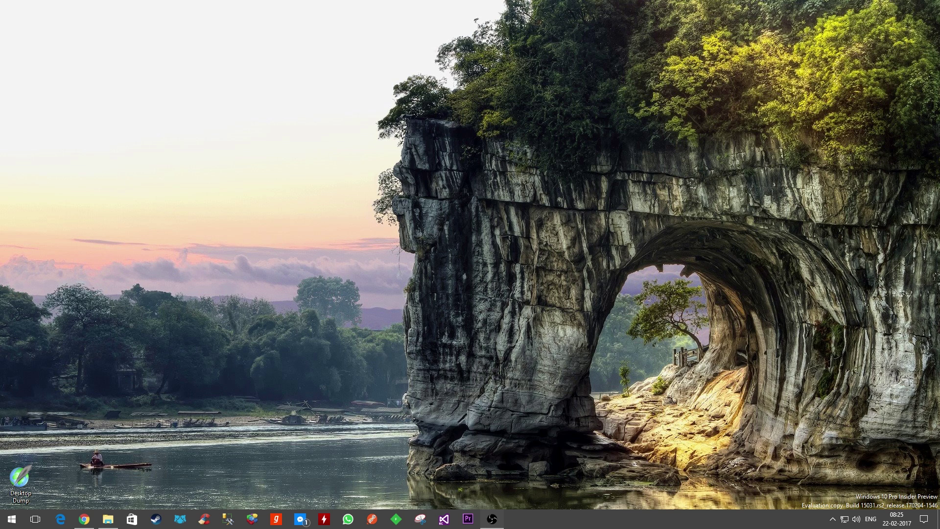
Step: Open and close the Start menu a few times to show its current look
key(super)
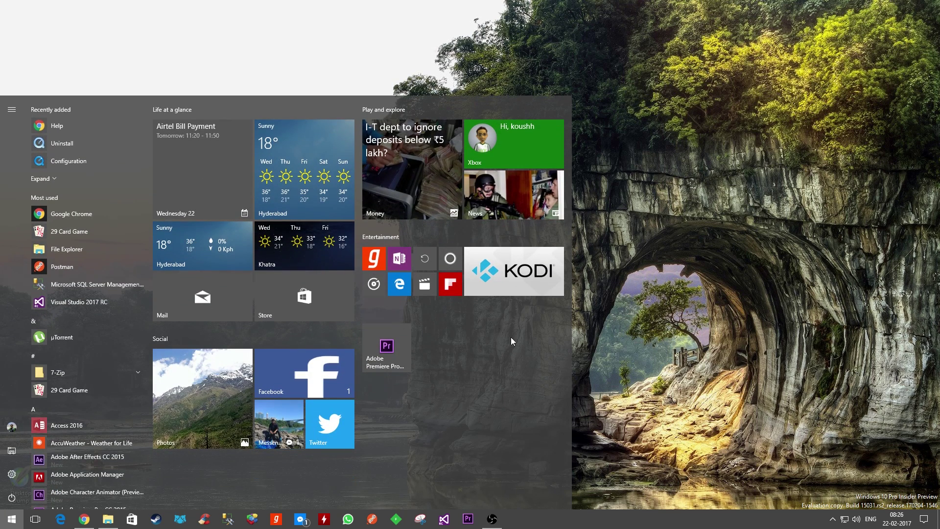
click(700, 351)
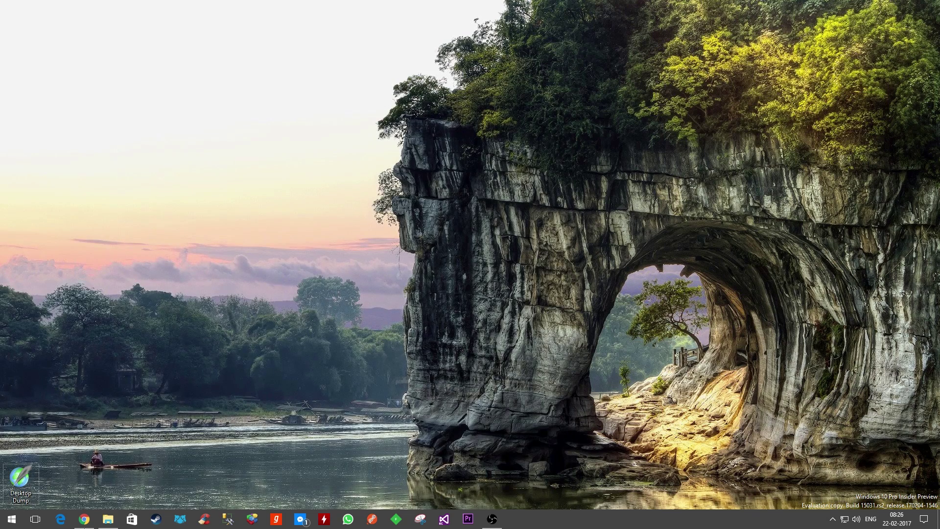
click(12, 518)
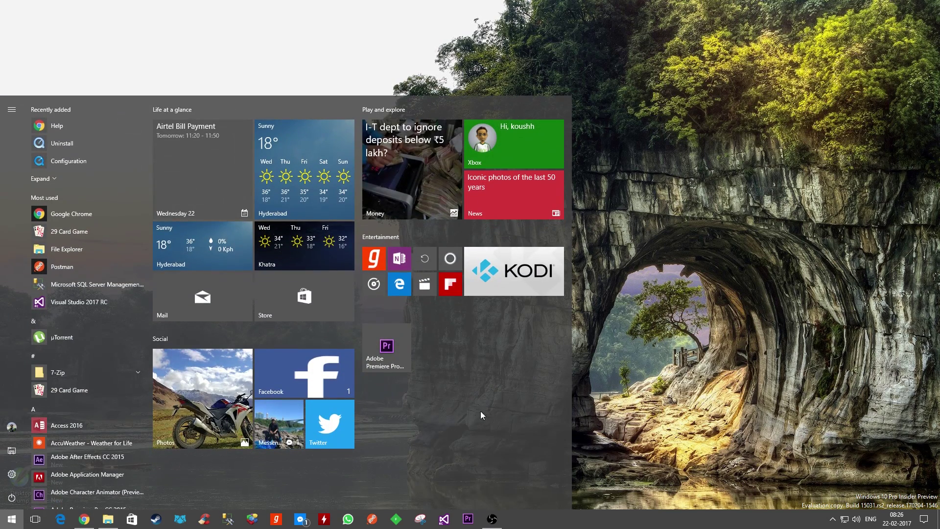
click(662, 497)
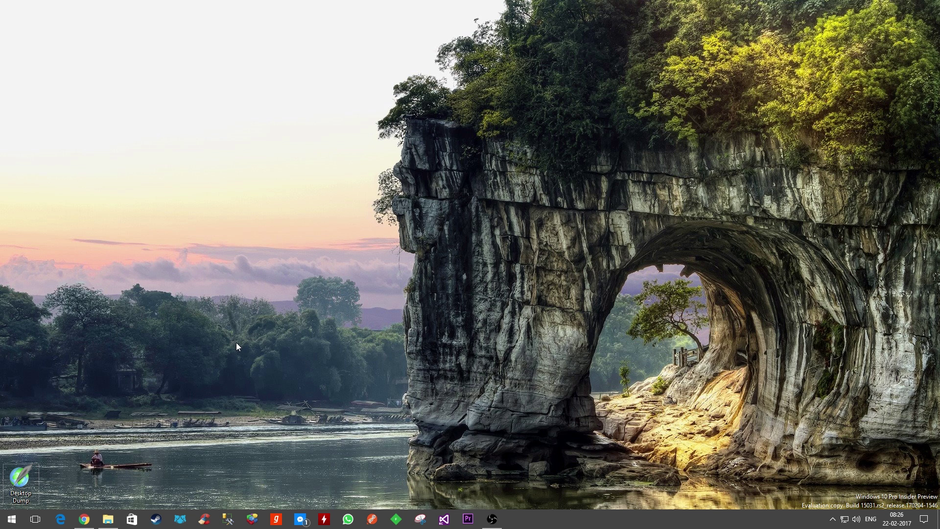
click(12, 519)
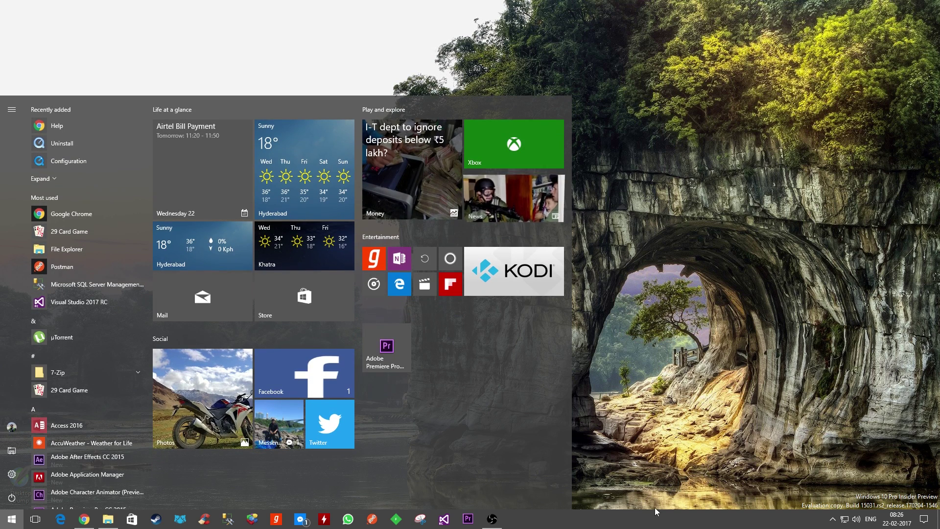
click(675, 475)
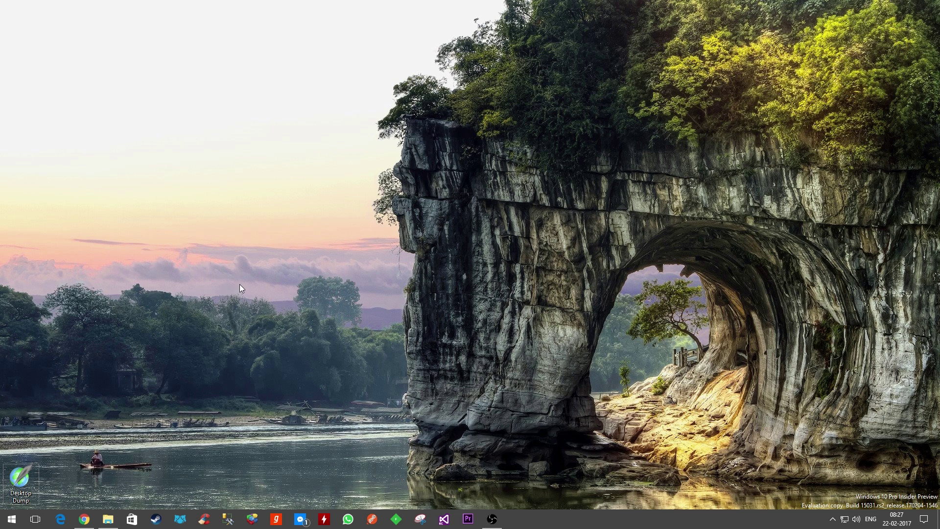
Step: Bring up the Run dialog from the Start button's quick menu, then again with Win+R
right_click(11, 524)
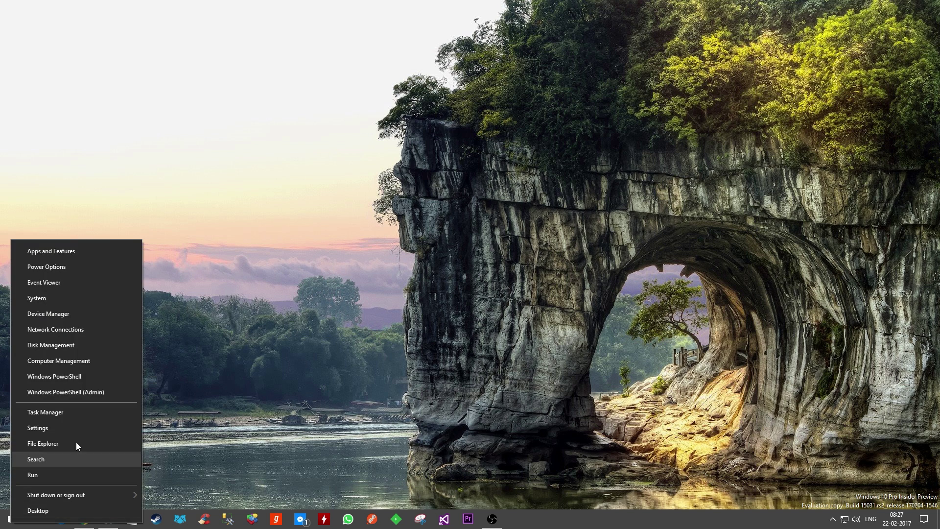
click(52, 475)
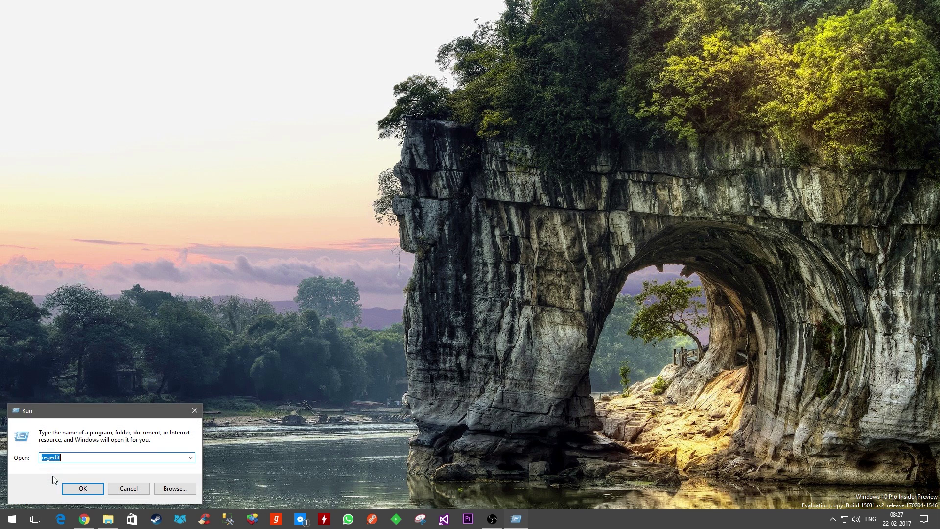
click(194, 411)
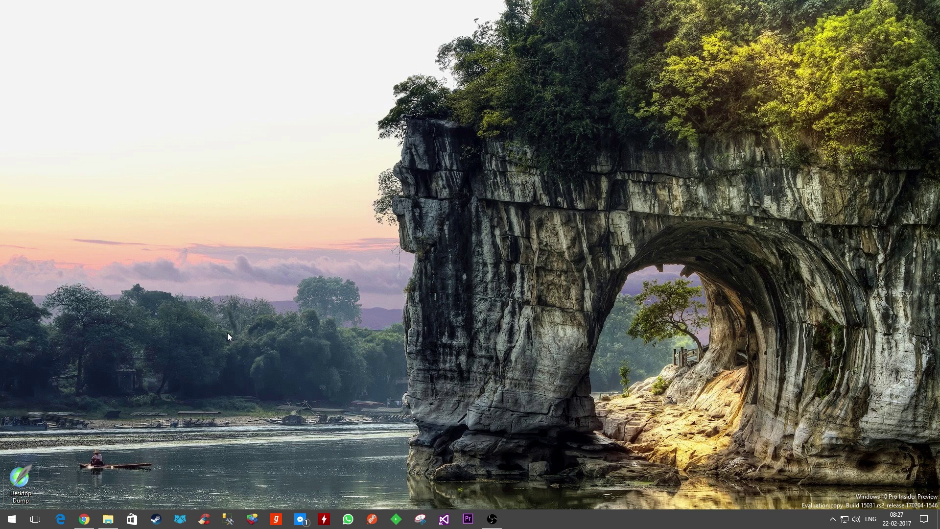
key(super+r)
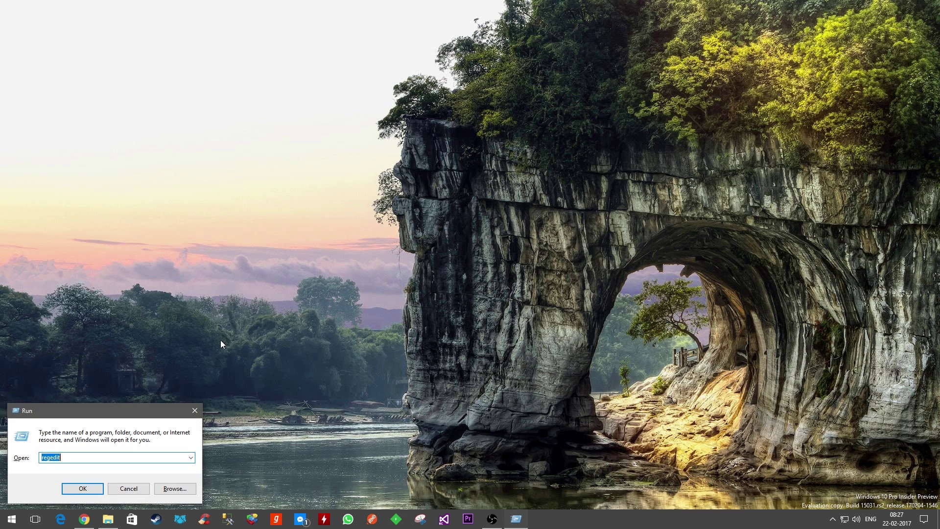
Step: Enter regedit in the Run box's Open field and run it
click(84, 457)
key(BackSpace)
key(BackSpace)
key(BackSpace)
key(BackSpace)
key(BackSpace)
key(BackSpace)
key(BackSpace)
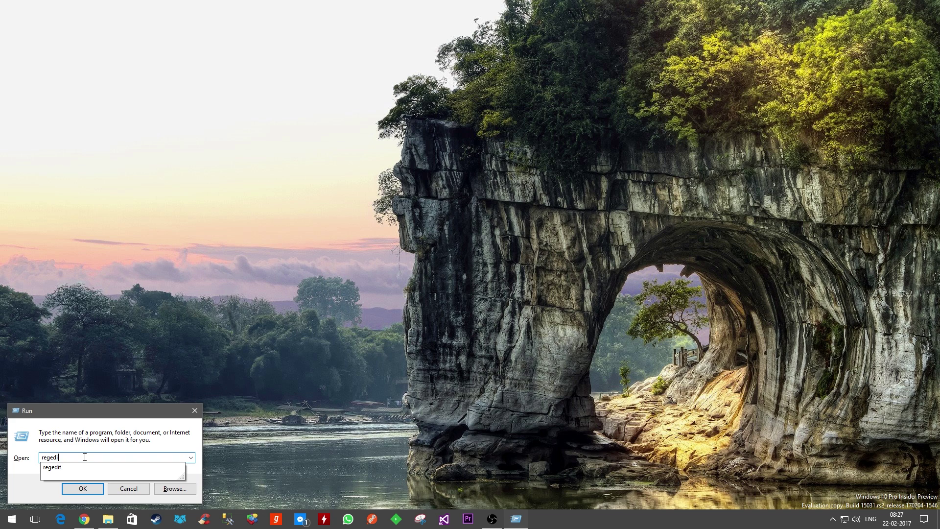
text(regedit)
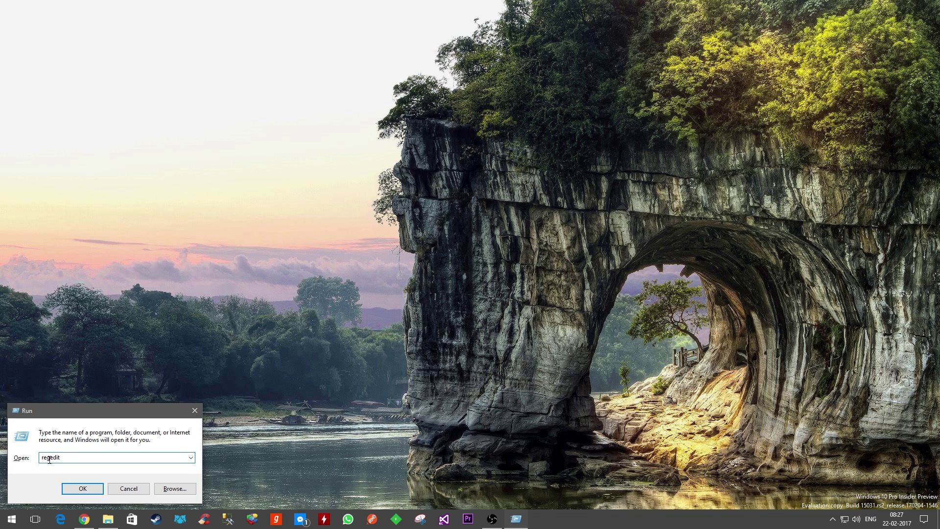
drag(50, 457, 36, 458)
click(49, 457)
drag(50, 458, 69, 459)
click(74, 459)
click(93, 488)
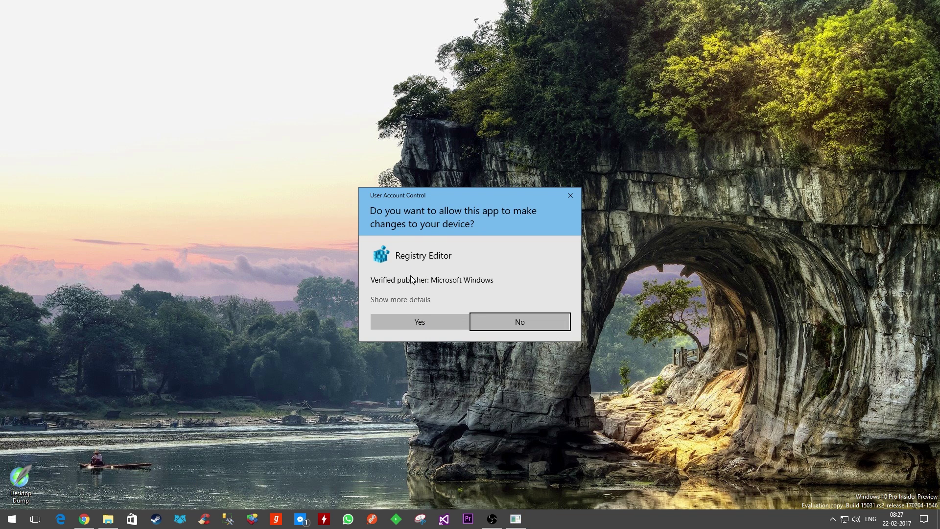
Step: Allow Registry Editor in the permission prompt and collapse the tree to the root hives
click(419, 322)
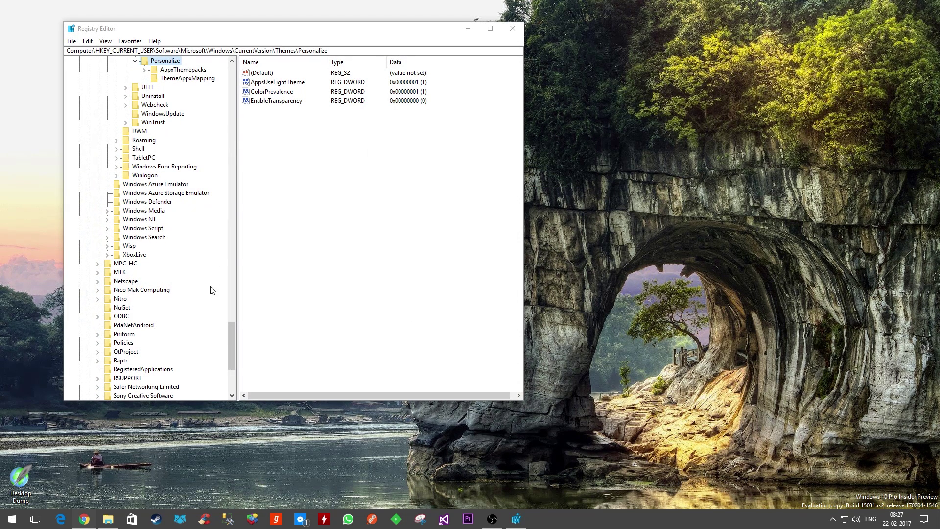
drag(230, 332, 231, 76)
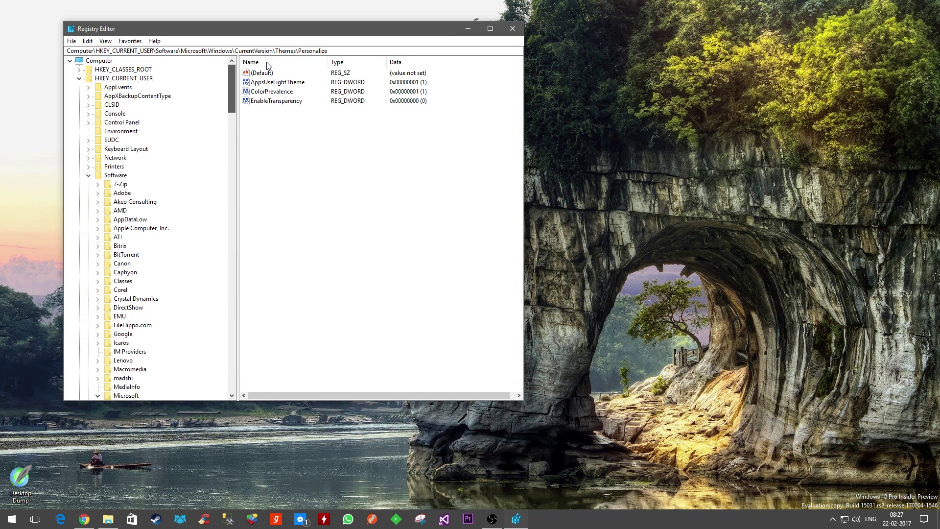
click(88, 175)
click(79, 78)
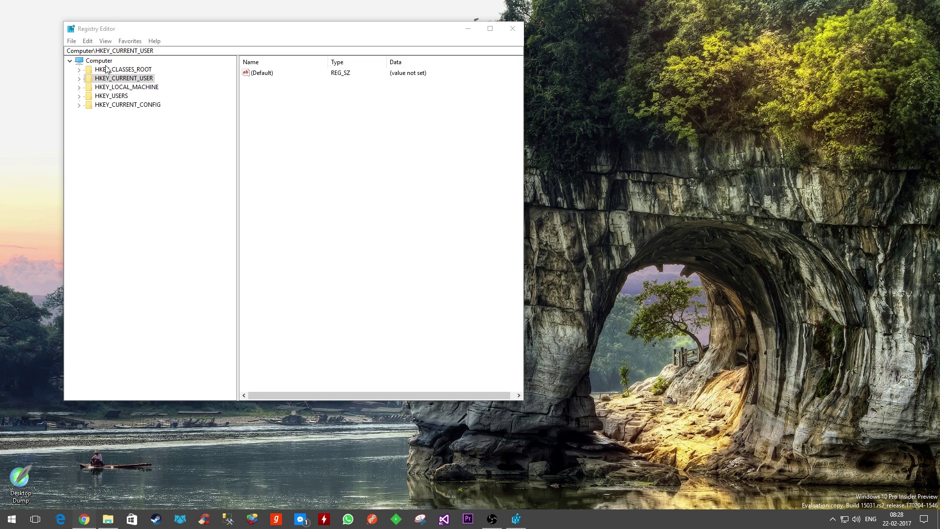
Step: Expand HKEY_CURRENT_USER > Software > Microsoft > Windows in the key tree
double_click(126, 80)
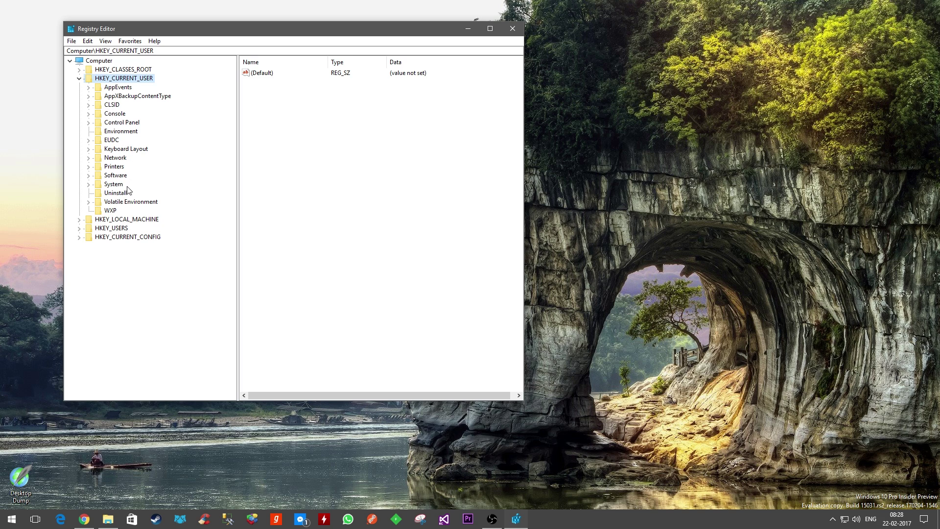
double_click(114, 175)
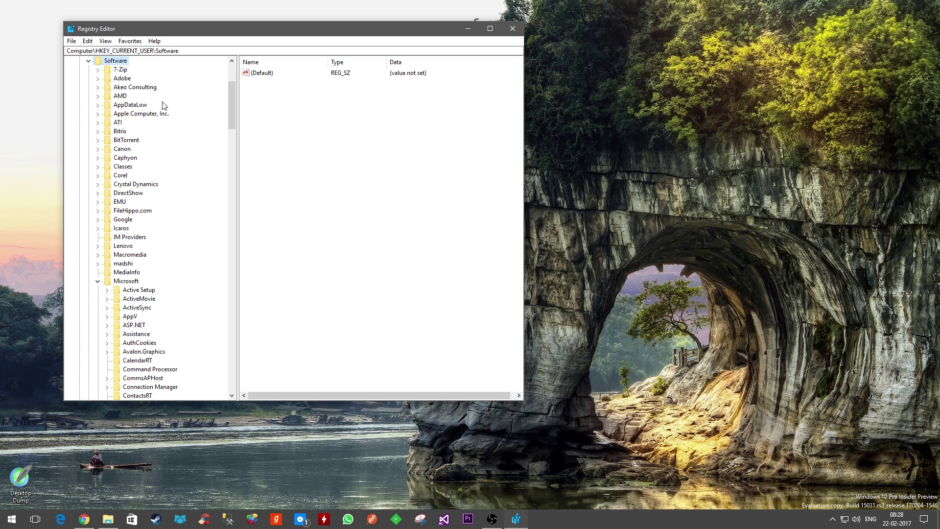
click(98, 281)
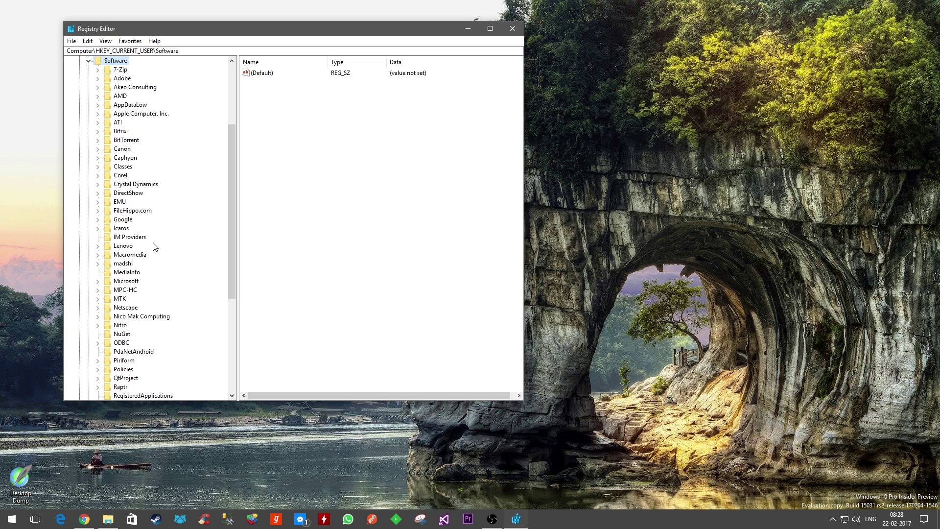
scroll(155, 247, down, 1)
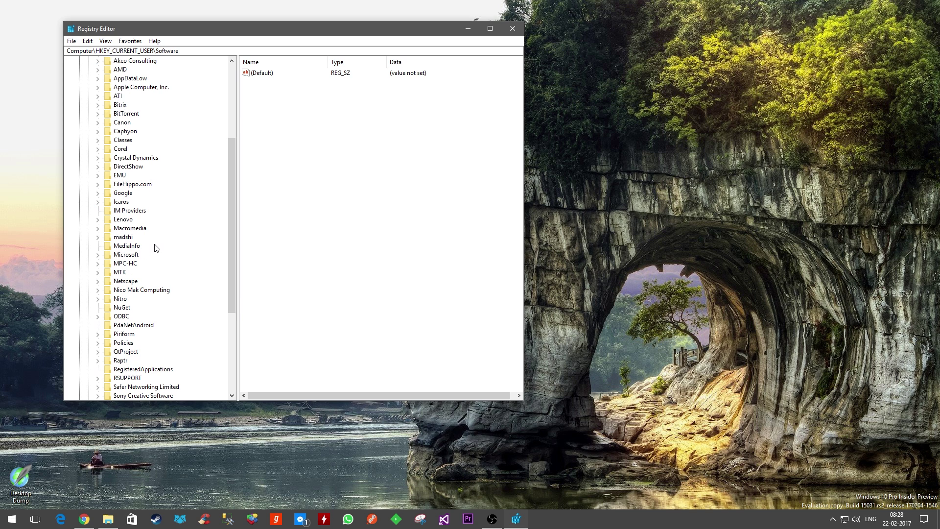
double_click(131, 255)
scroll(195, 234, down, 20)
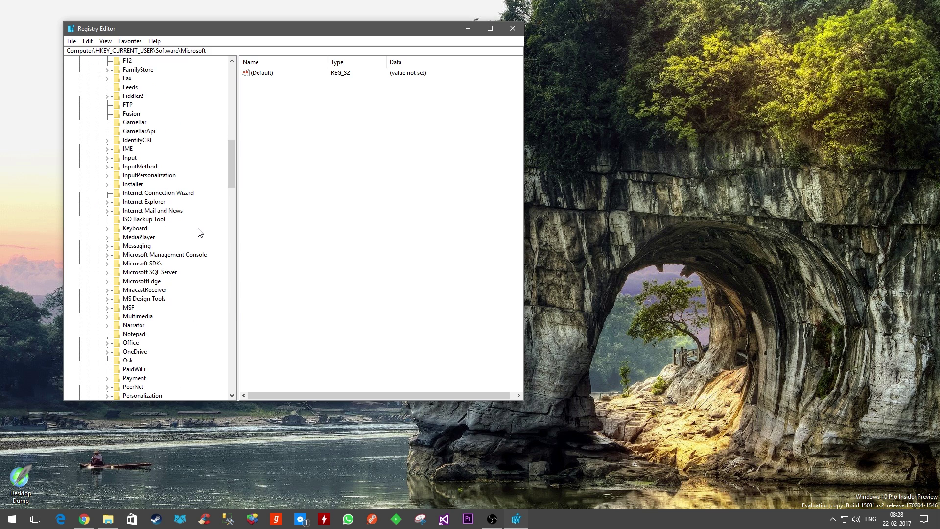
scroll(199, 232, down, 2)
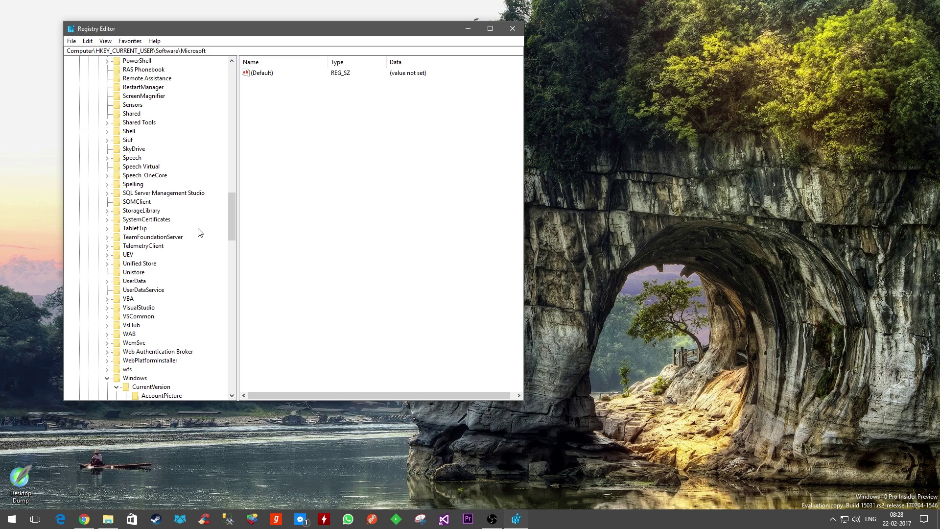
scroll(200, 232, down, 4)
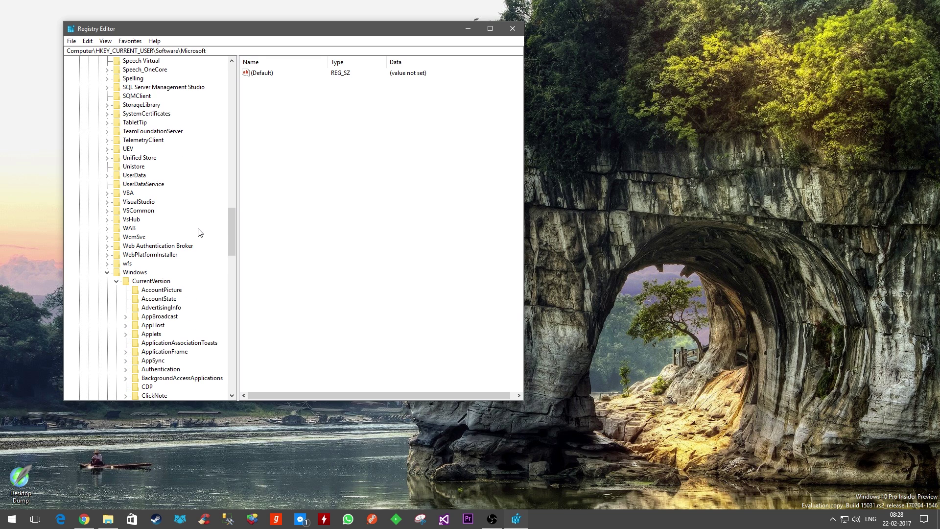
click(128, 274)
double_click(138, 276)
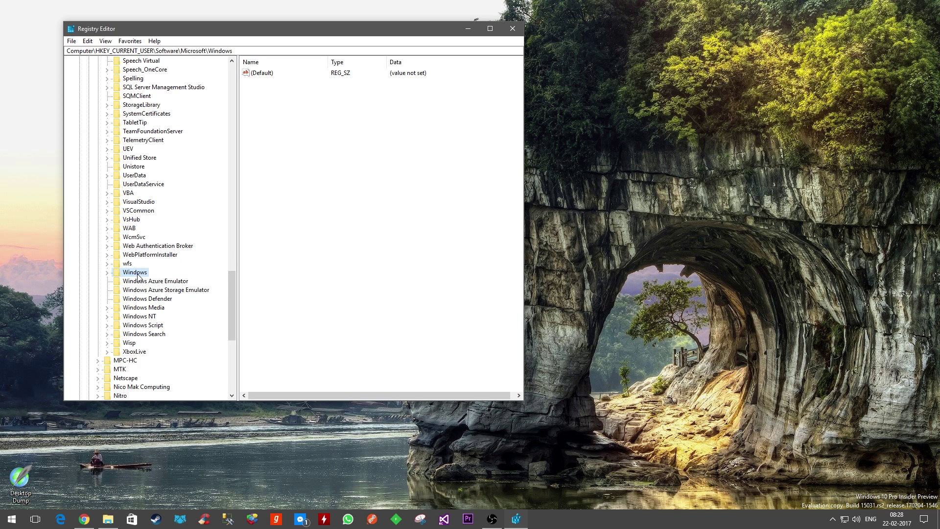
double_click(138, 275)
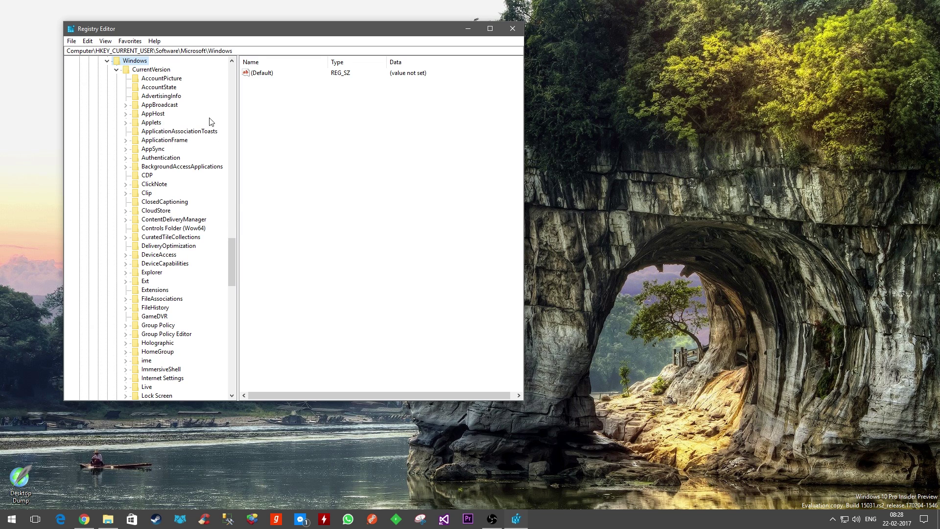
Step: Expand CurrentVersion and select the Themes key to list its values
click(152, 70)
click(116, 70)
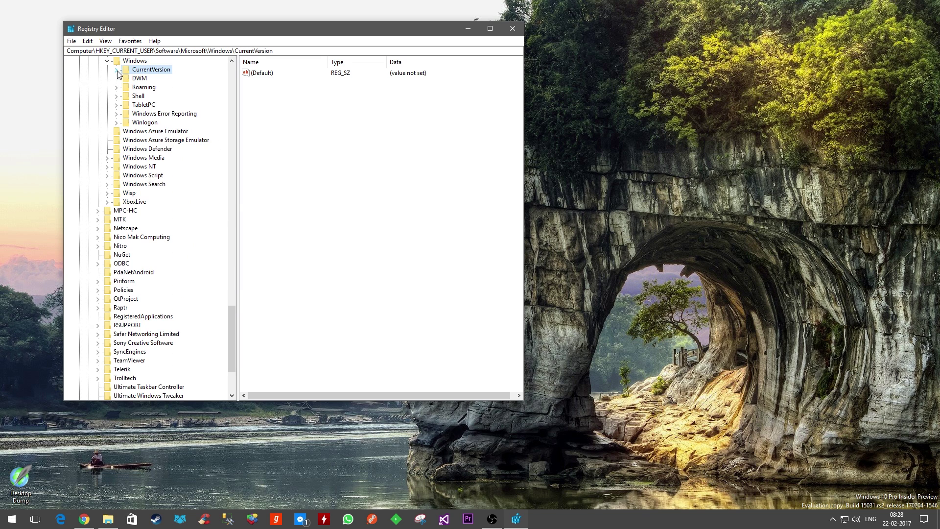
click(116, 70)
scroll(172, 283, down, 1)
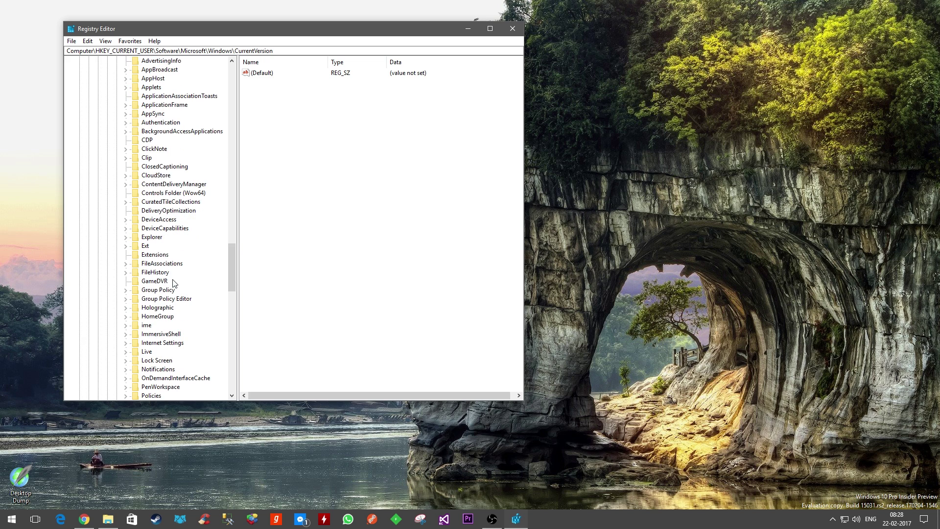
scroll(173, 283, down, 12)
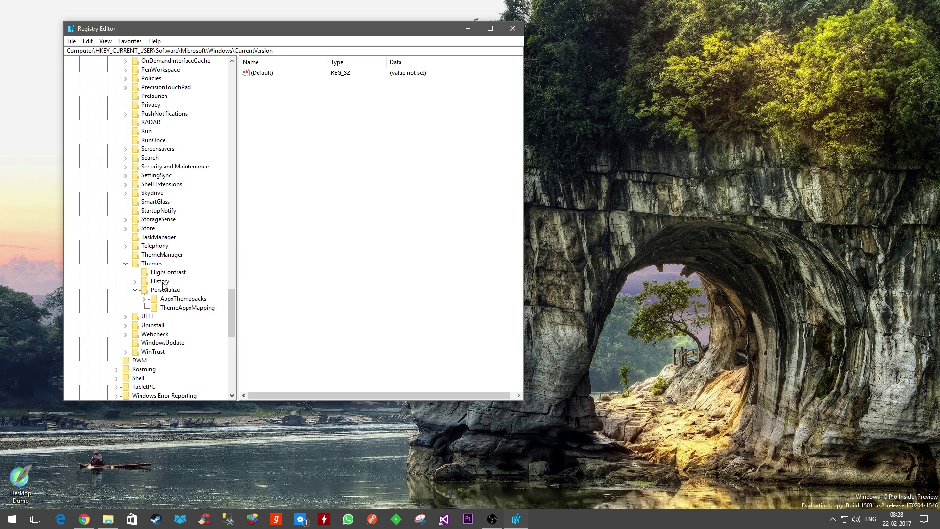
click(153, 265)
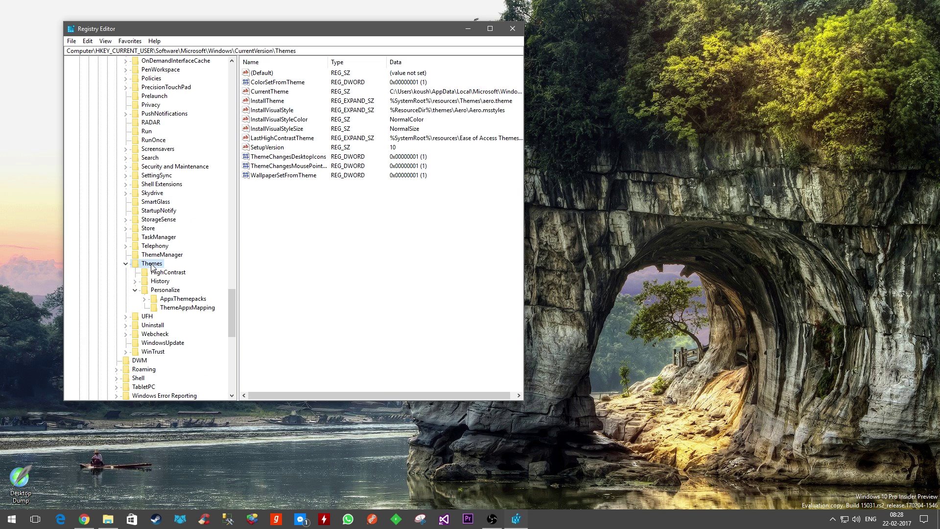
Step: Change EnableTransparency under Themes\Personalize to 0, then open Start to check its look
click(167, 292)
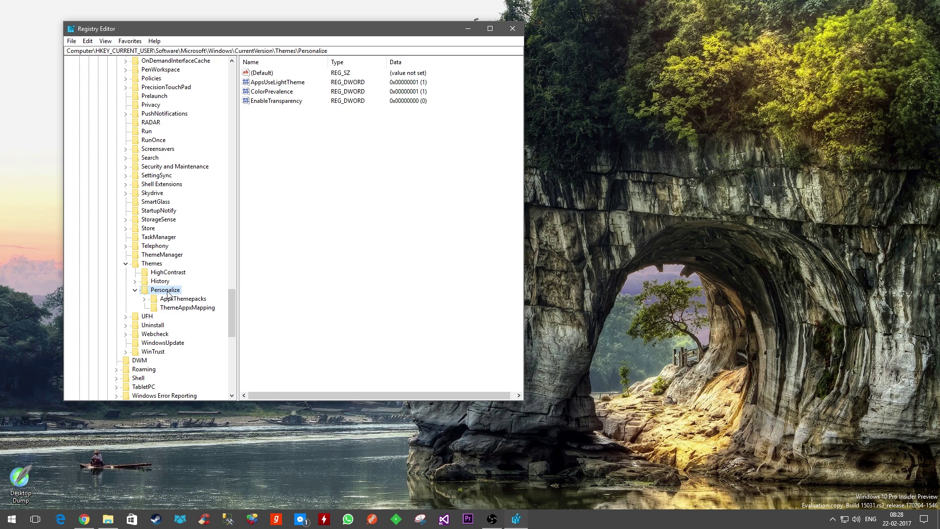
click(272, 104)
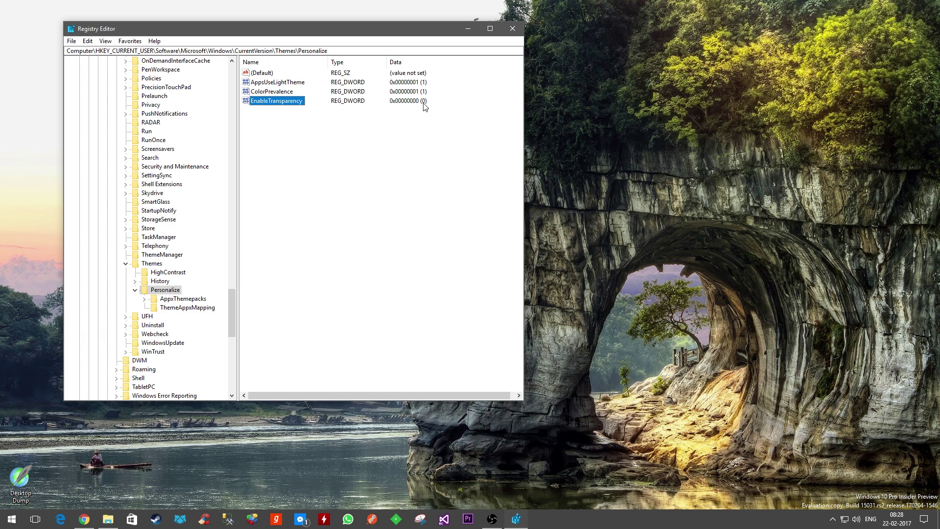
double_click(269, 101)
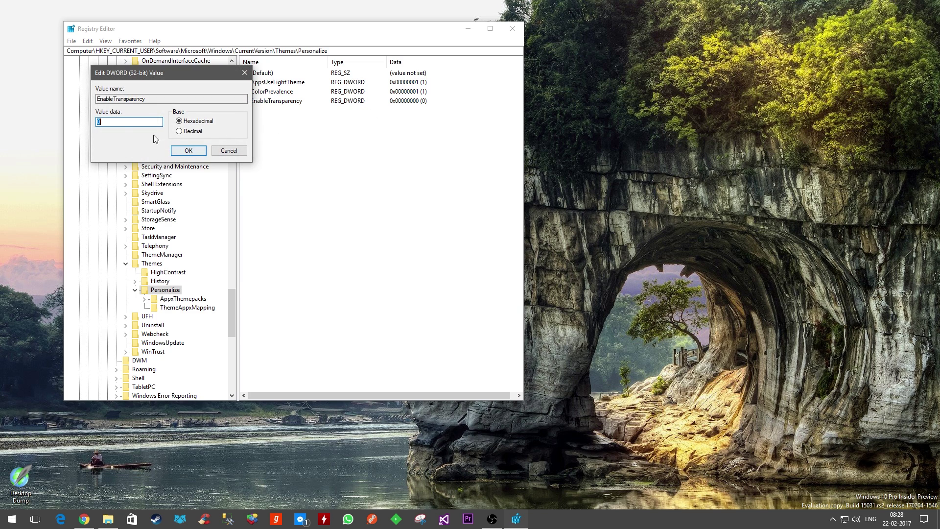
text(0)
click(189, 151)
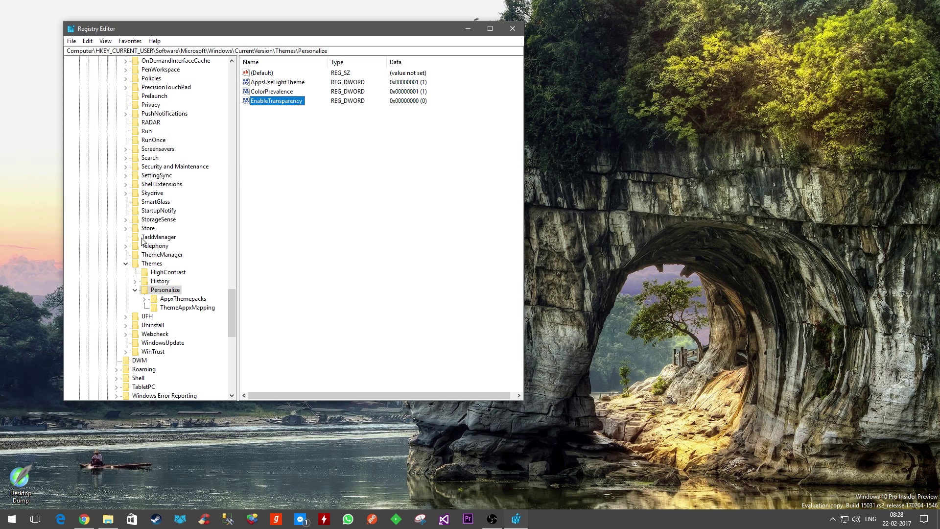
click(12, 518)
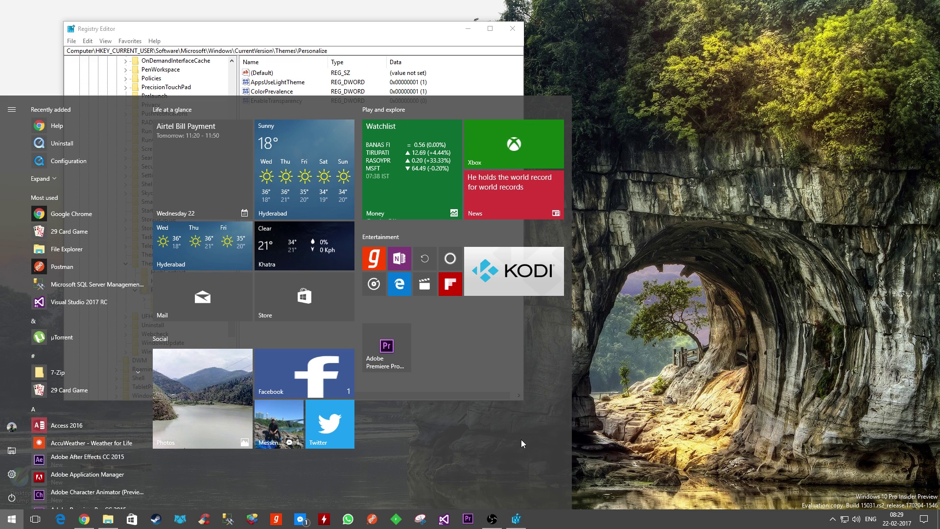
Step: Close the Start menu and collapse the HKEY_CURRENT_USER branch in Registry Editor
click(615, 394)
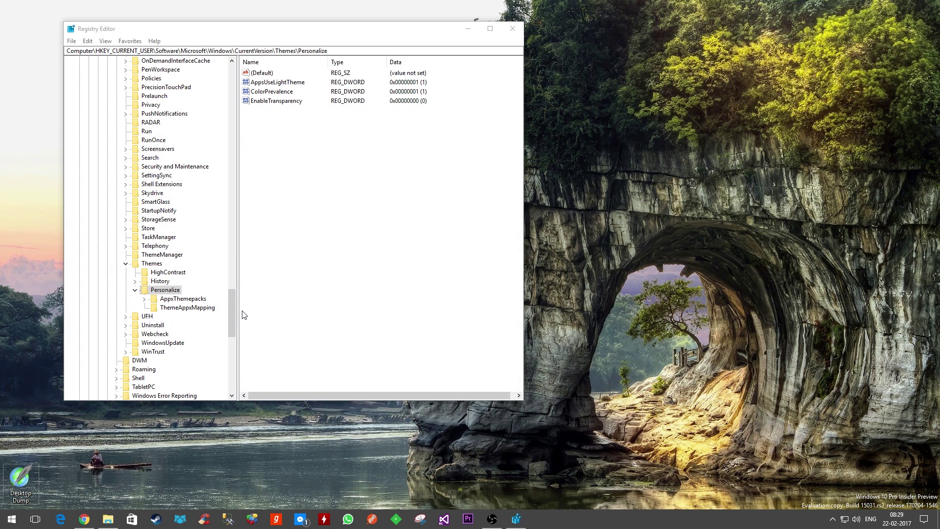
click(274, 101)
scroll(208, 130, up, 20)
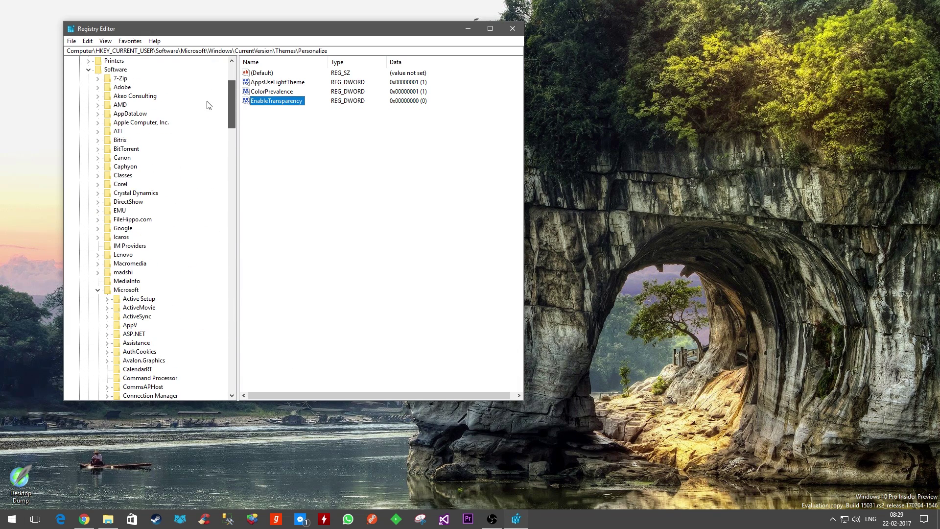
click(88, 69)
click(79, 79)
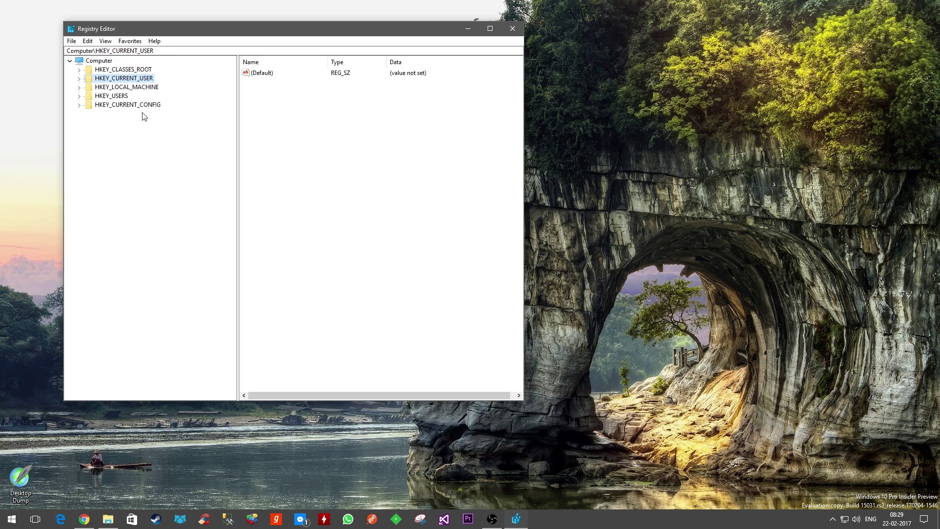
Step: Expand HKEY_LOCAL_MACHINE > SOFTWARE > Microsoft in the key tree
double_click(125, 88)
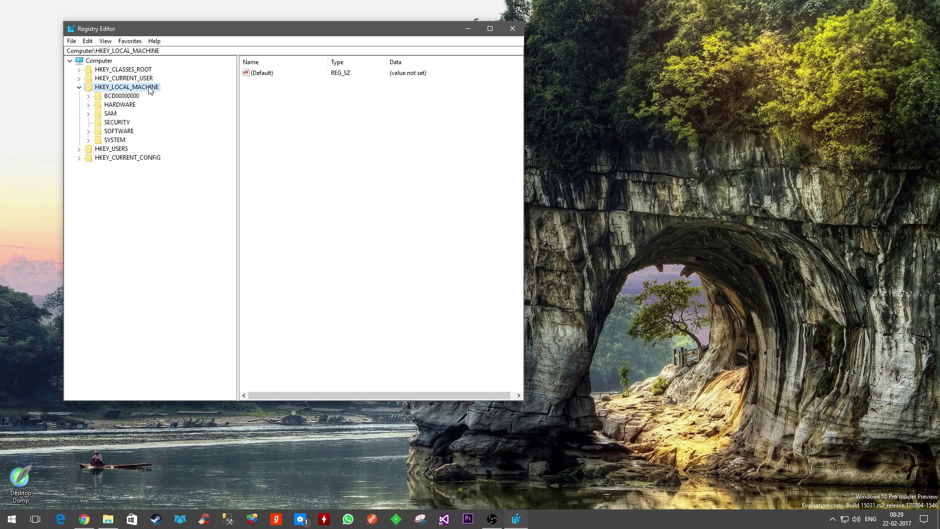
double_click(123, 132)
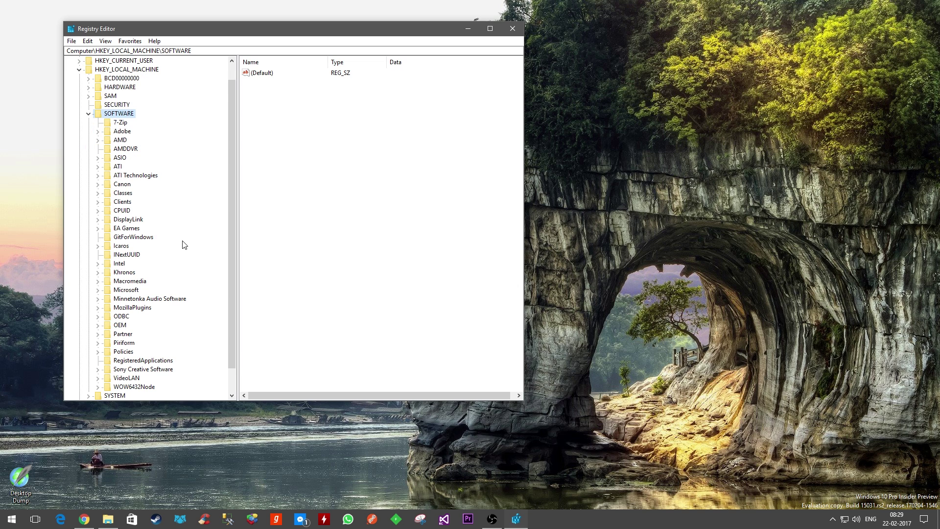
scroll(184, 245, down, 1)
double_click(128, 265)
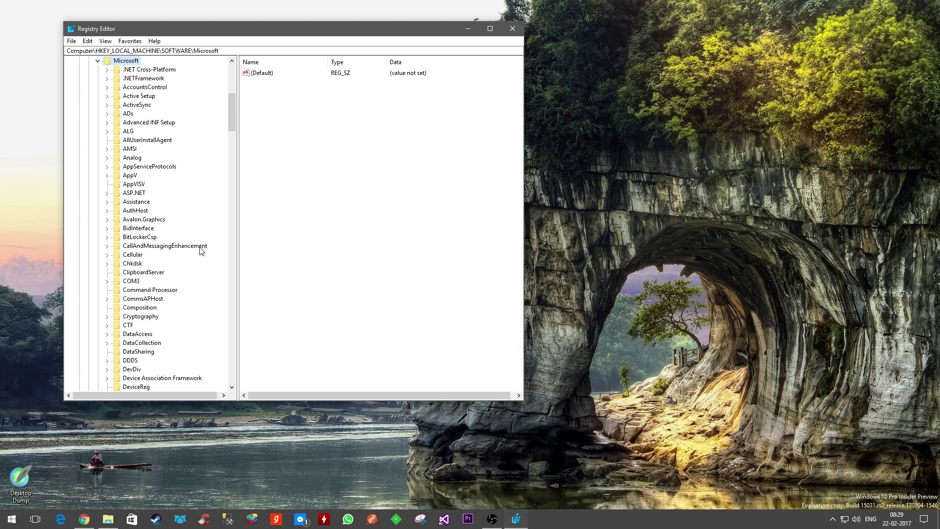
scroll(185, 262, down, 8)
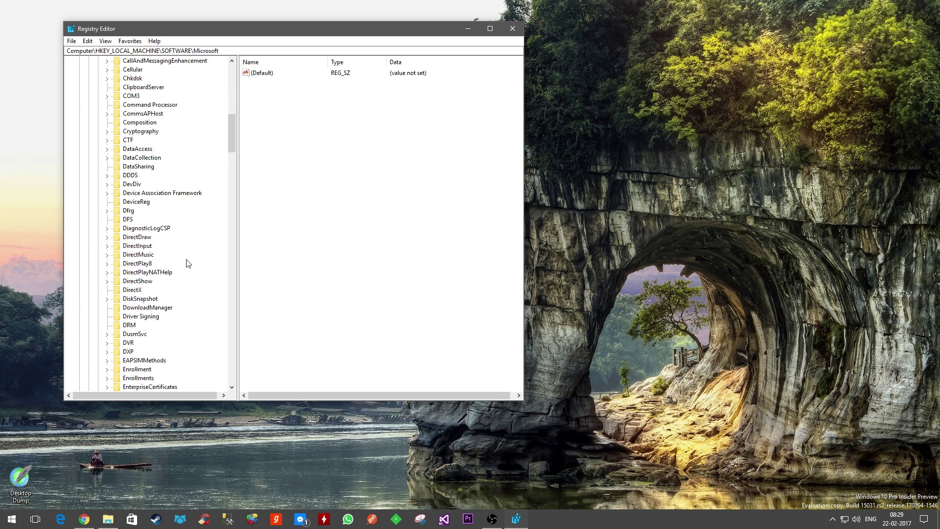
drag(228, 156, 226, 358)
Step: Expand Windows > CurrentVersion > Explorer and select the Advanced key
double_click(139, 149)
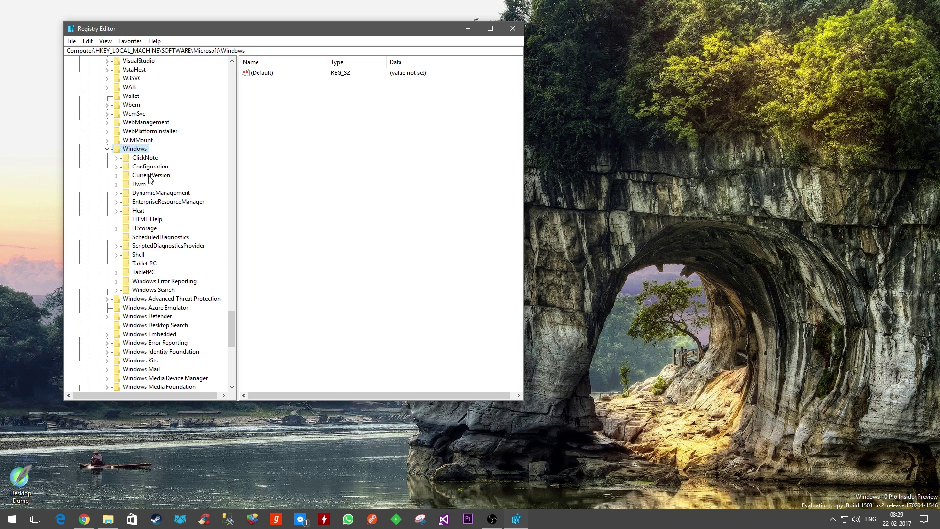
double_click(149, 176)
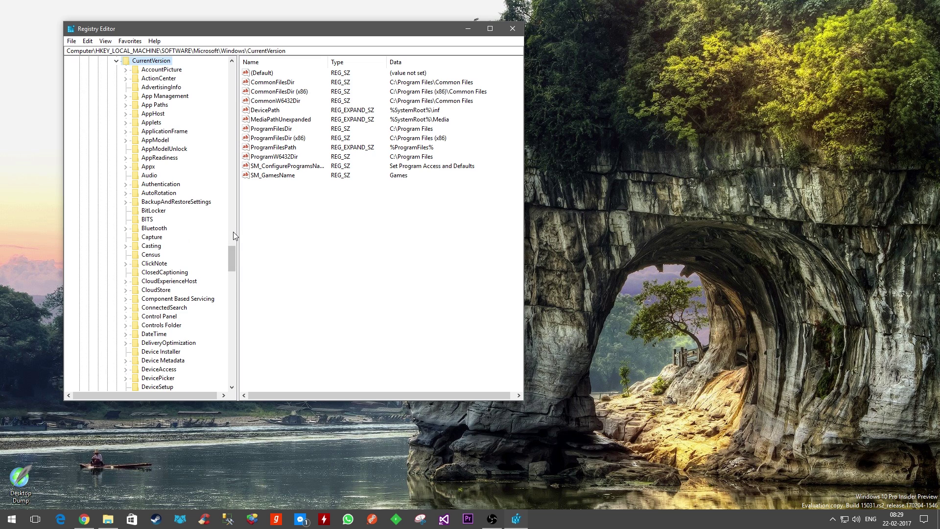
drag(230, 257, 227, 285)
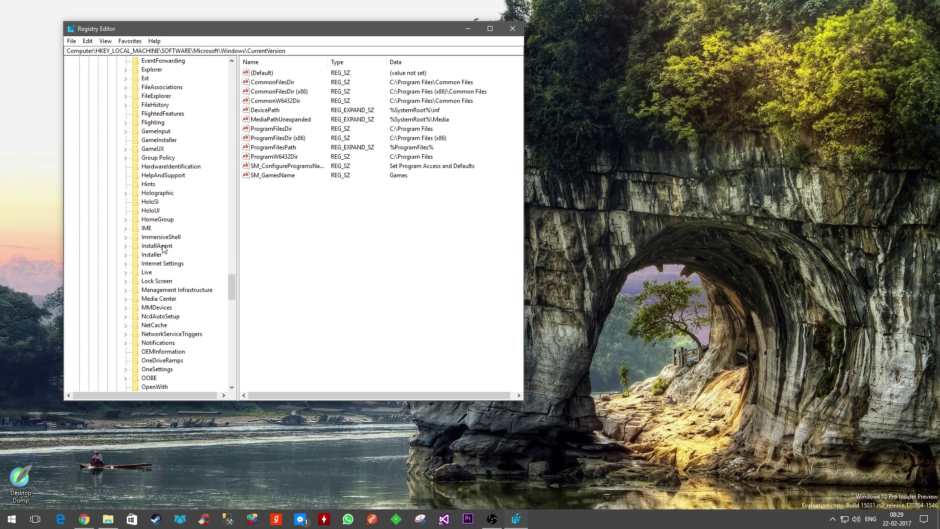
scroll(166, 252, up, 2)
double_click(152, 123)
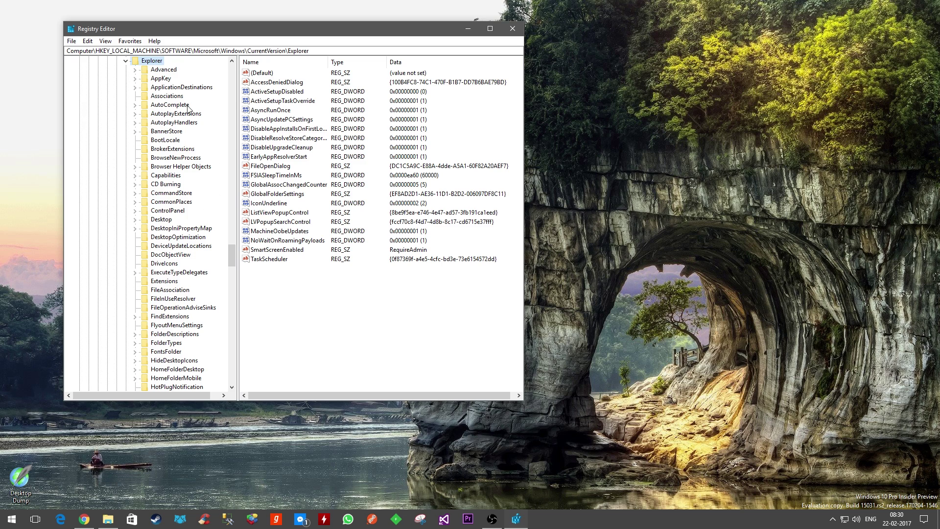
click(167, 72)
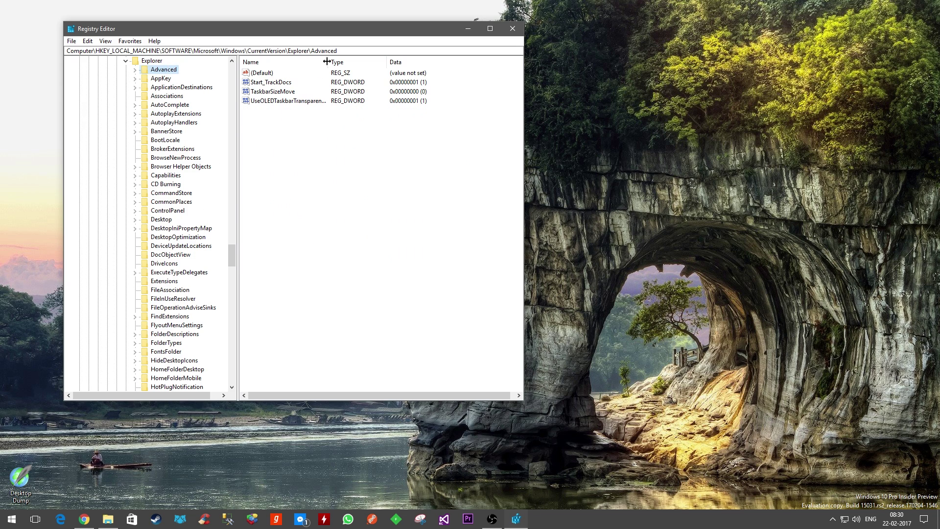
Step: Add a test DWORD value, New Value #1, under Advanced, then delete it
drag(326, 61, 349, 61)
click(290, 101)
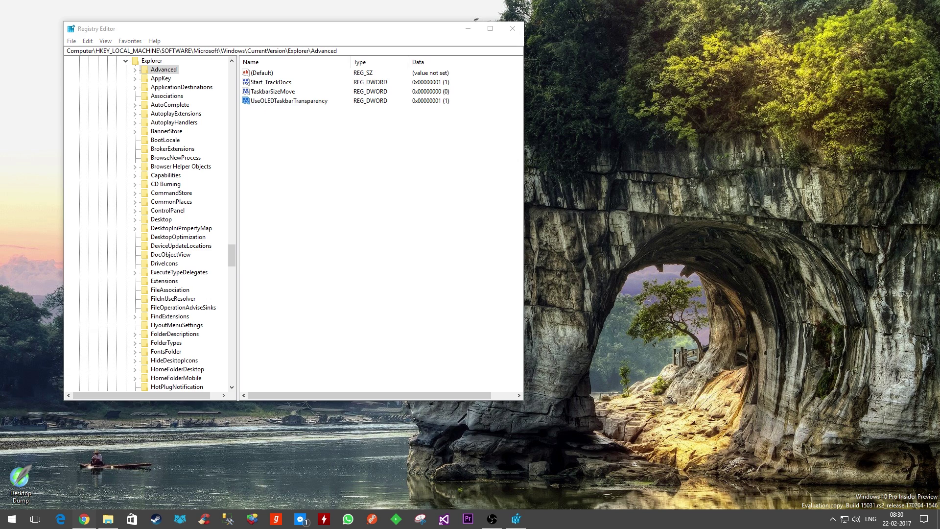
right_click(321, 173)
mouse_move(356, 180)
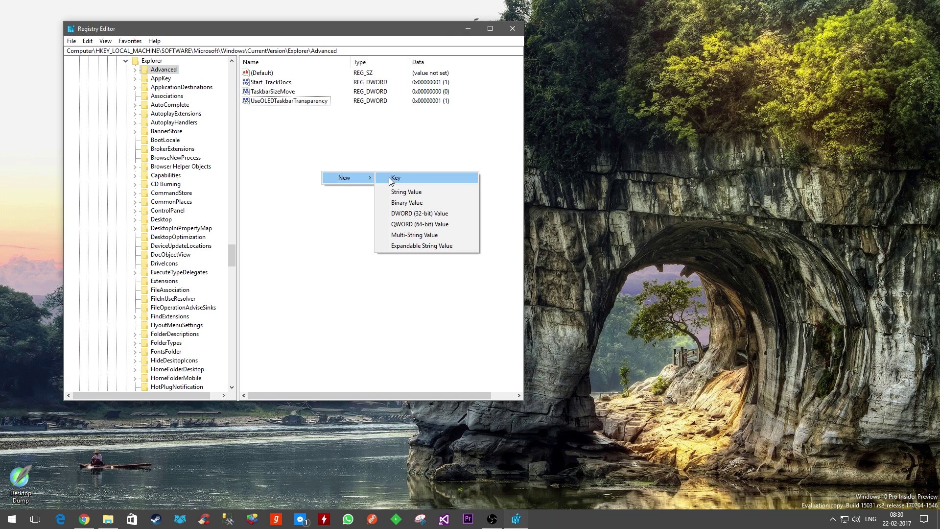
click(426, 214)
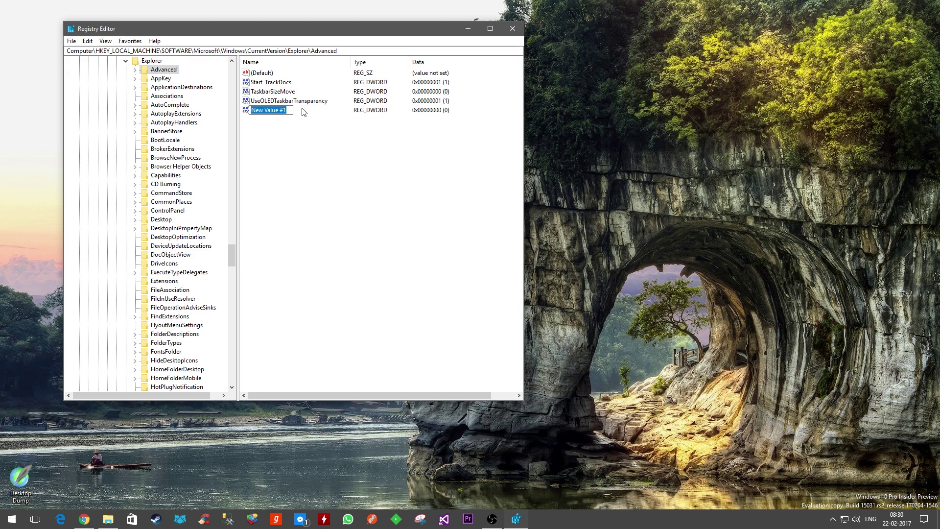
key(Return)
right_click(267, 112)
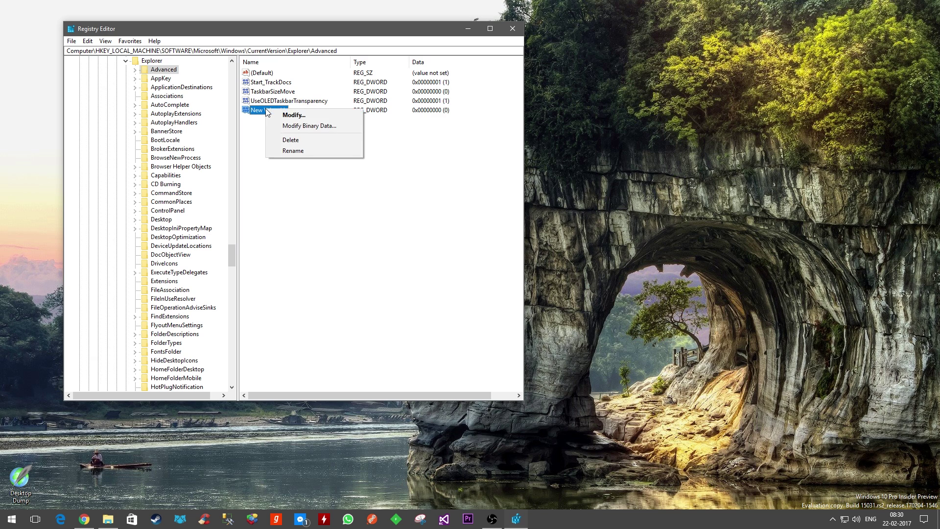
click(298, 140)
click(539, 260)
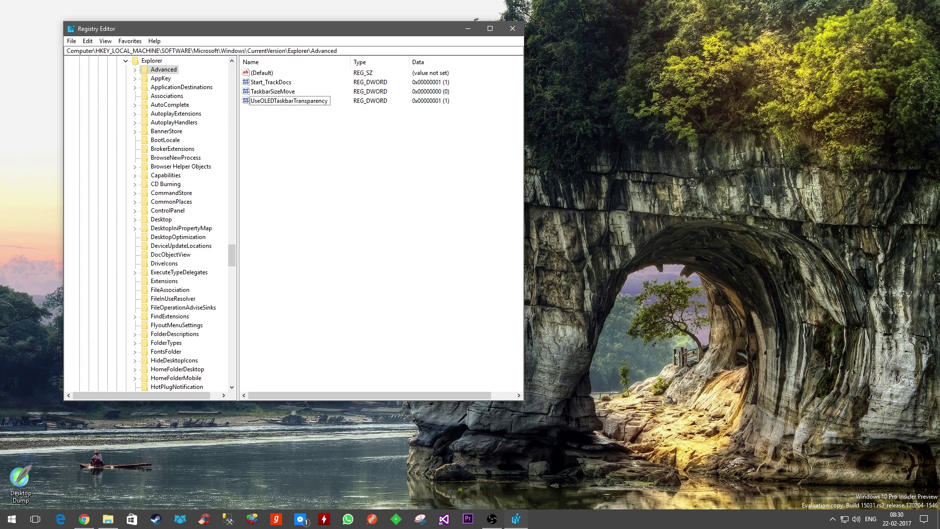
Step: Set UseOLEDTaskbarTransparency to 1 and close Registry Editor
double_click(285, 102)
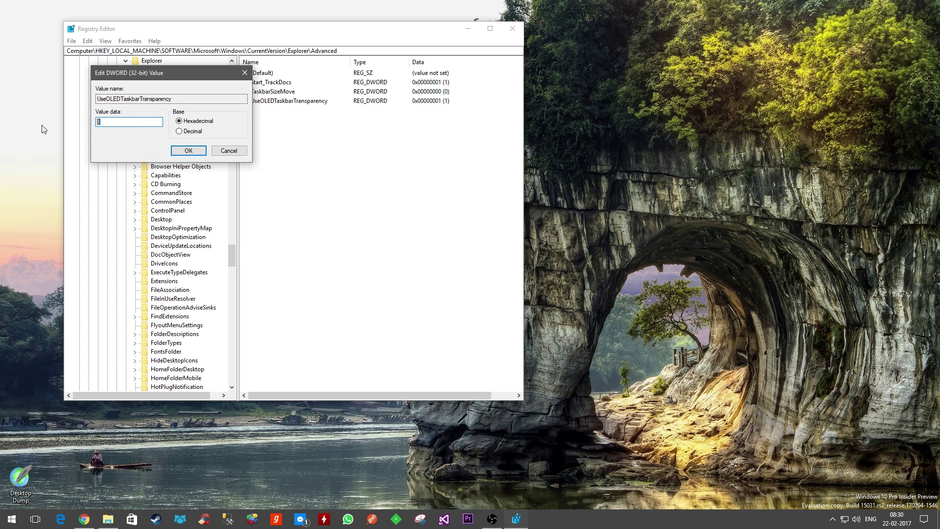
click(188, 150)
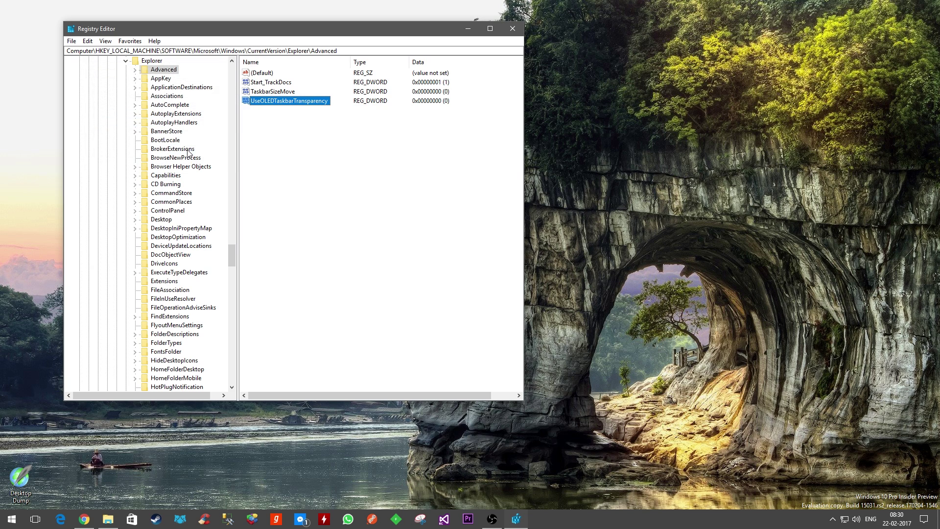
double_click(280, 105)
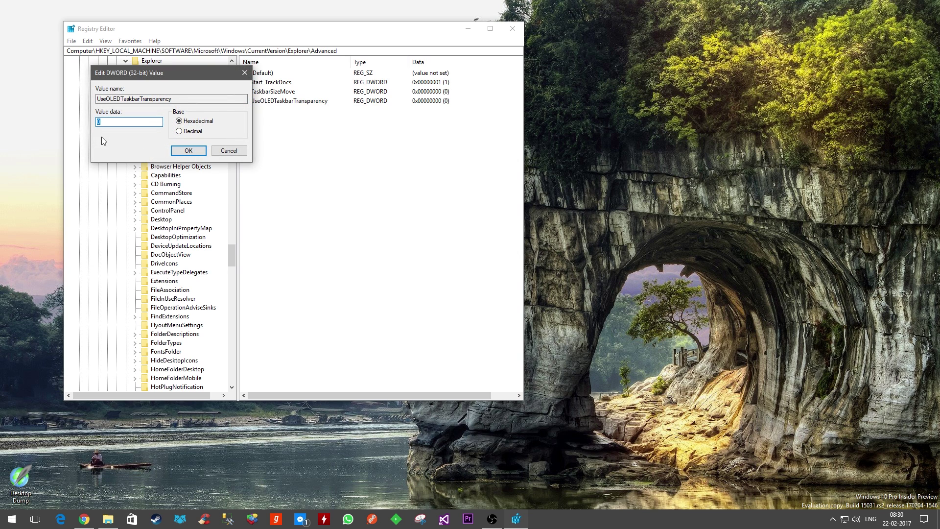
text(1)
click(188, 150)
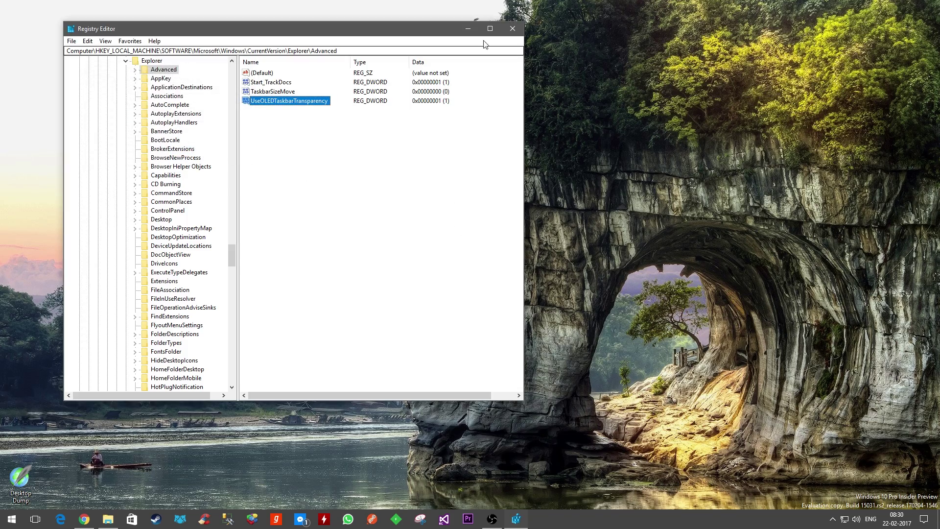
click(512, 28)
Step: Refresh the desktop, then switch Transparency effects On under Settings > Personalization > Colors
right_click(227, 292)
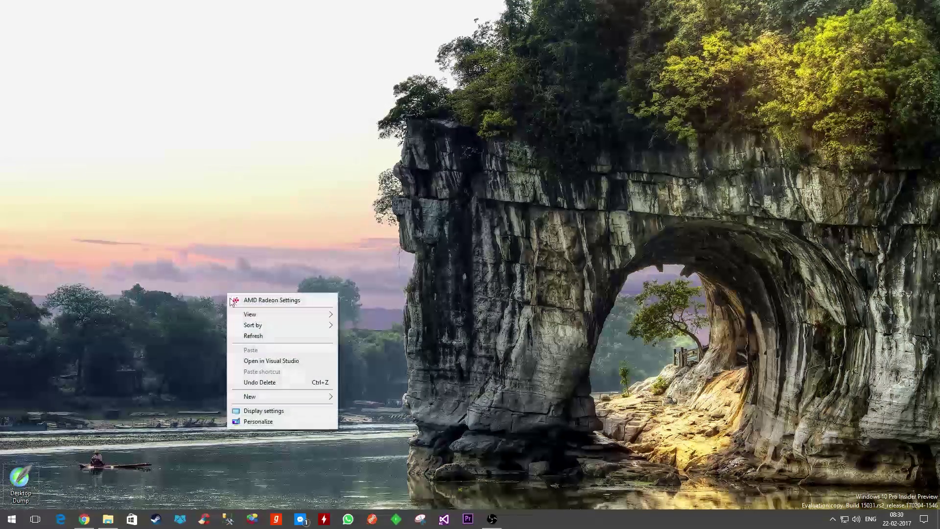
click(252, 335)
click(11, 518)
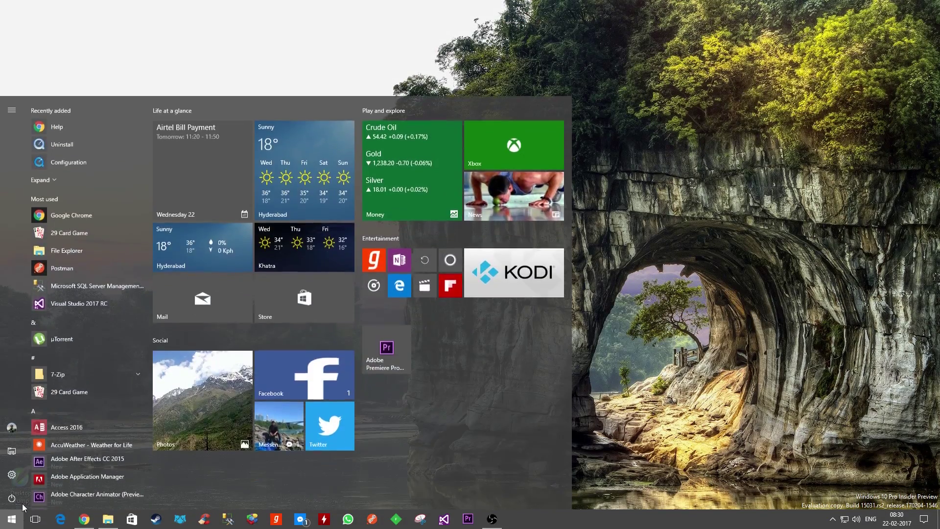
click(23, 474)
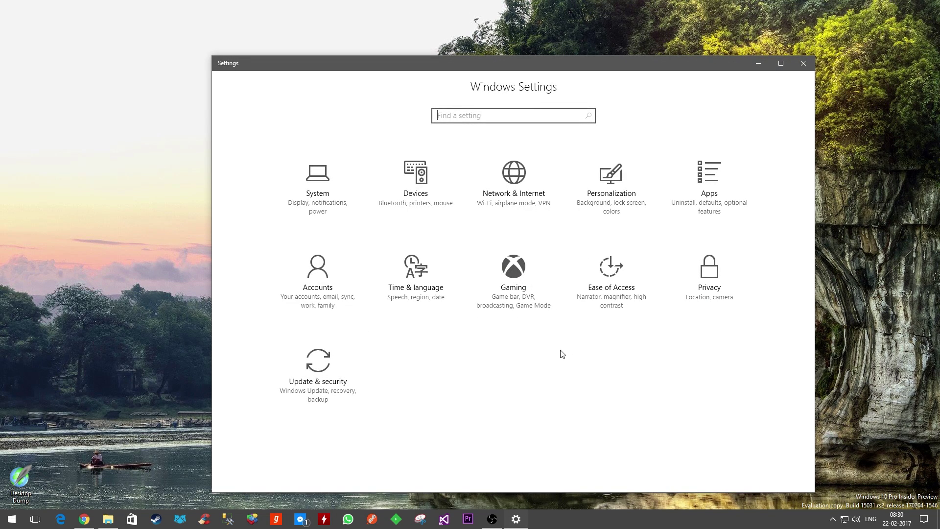
click(630, 198)
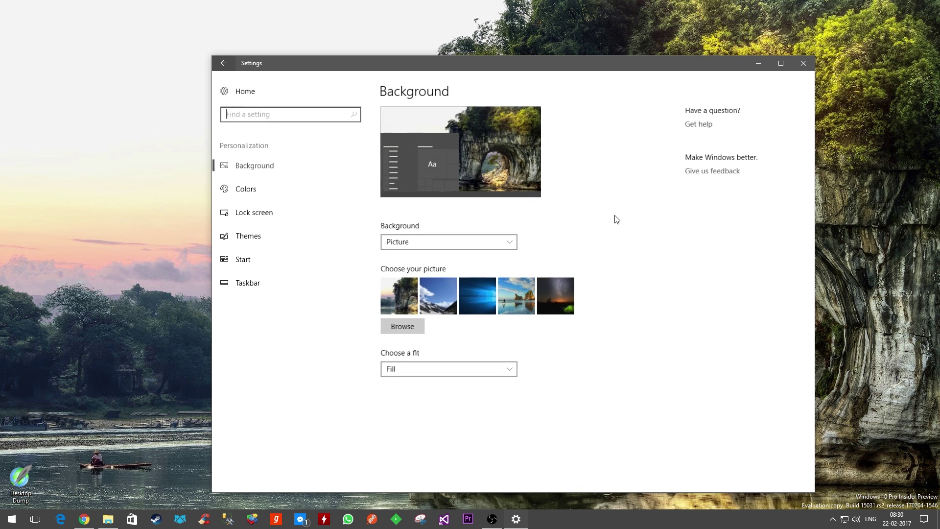
click(262, 196)
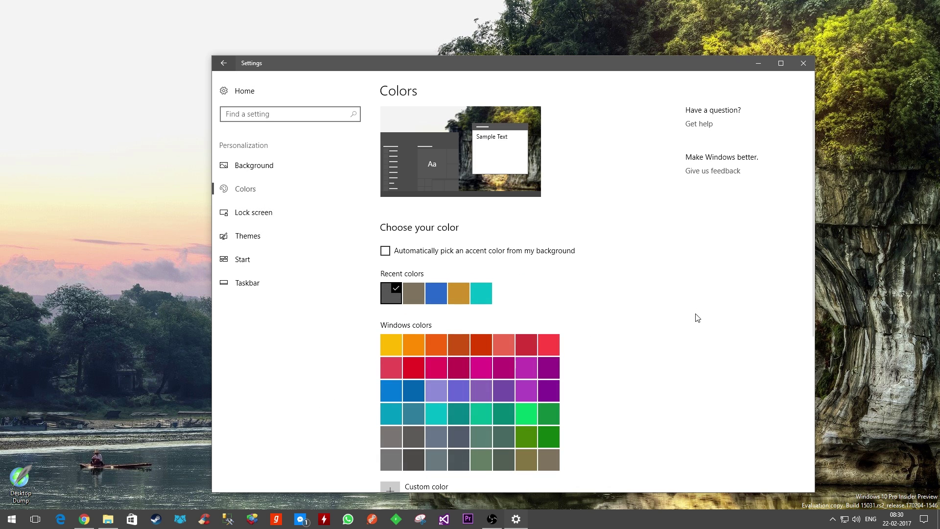
scroll(670, 327, down, 5)
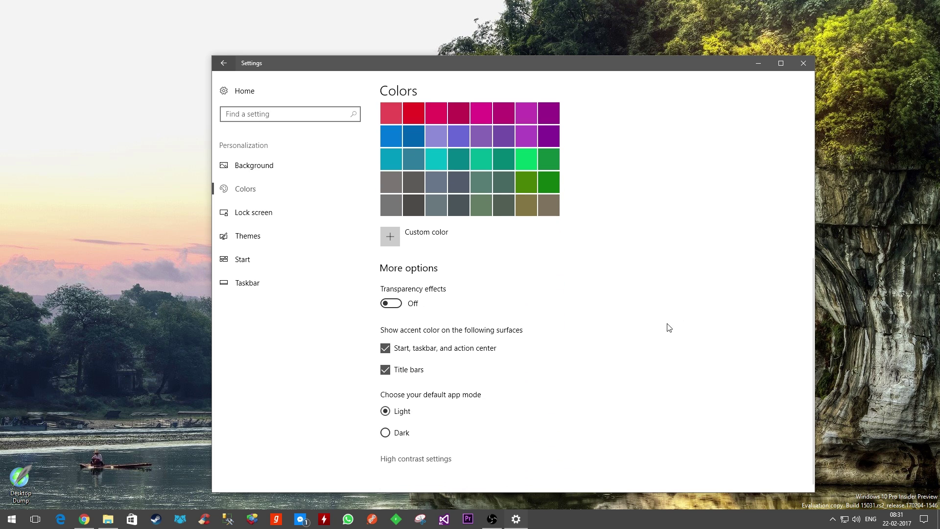
click(394, 304)
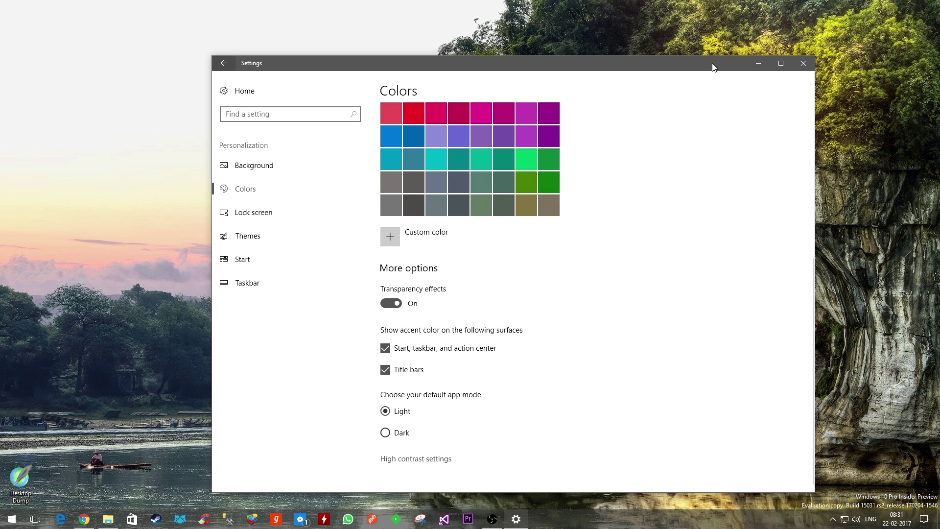
Step: Move Settings left and try Purple shadow, crimson, Pale red, Camouflage desert accents, ending on grey
drag(712, 67, 618, 35)
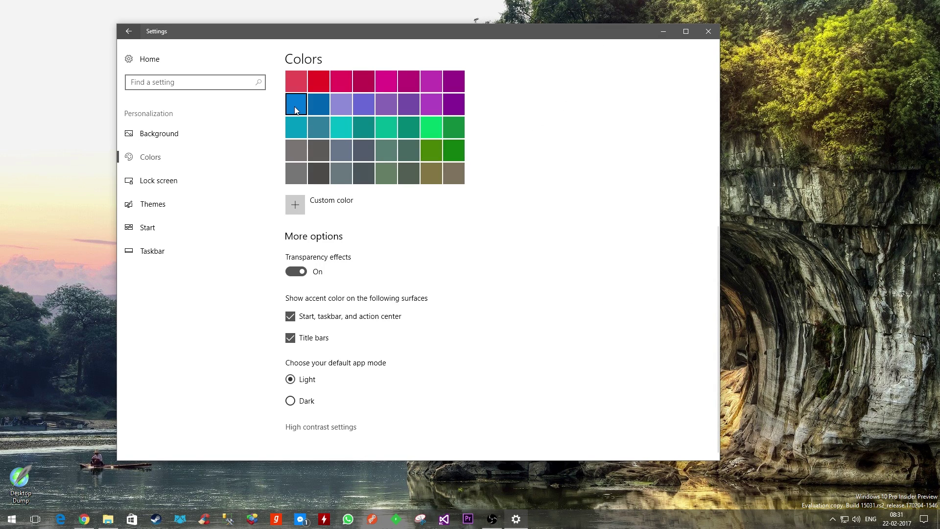
click(332, 101)
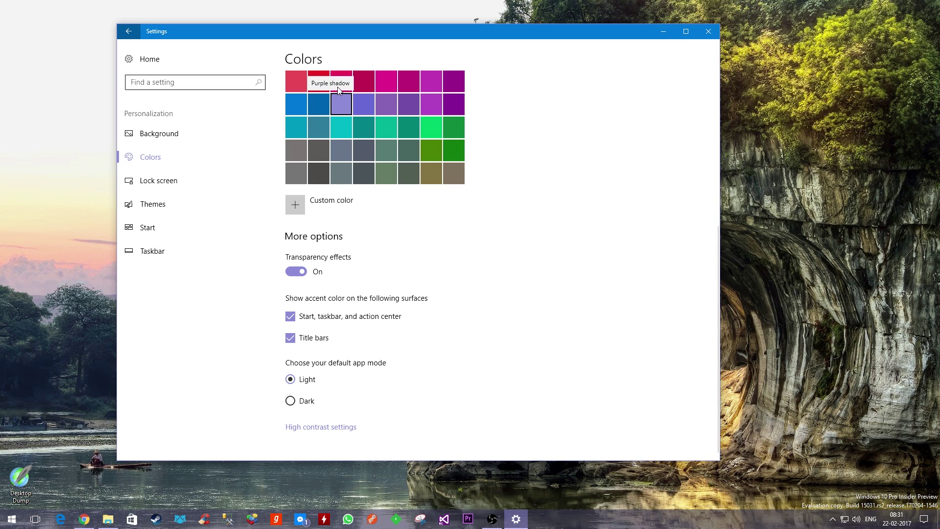
click(338, 85)
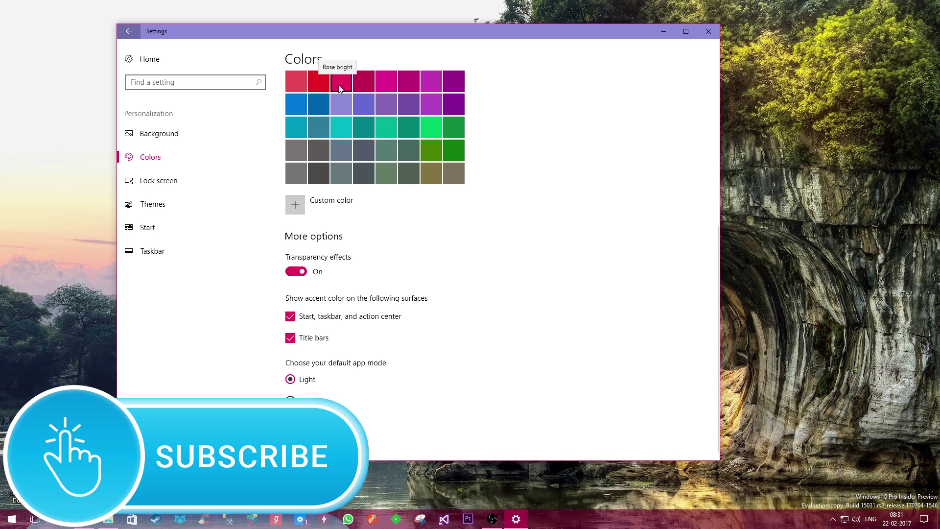
click(305, 87)
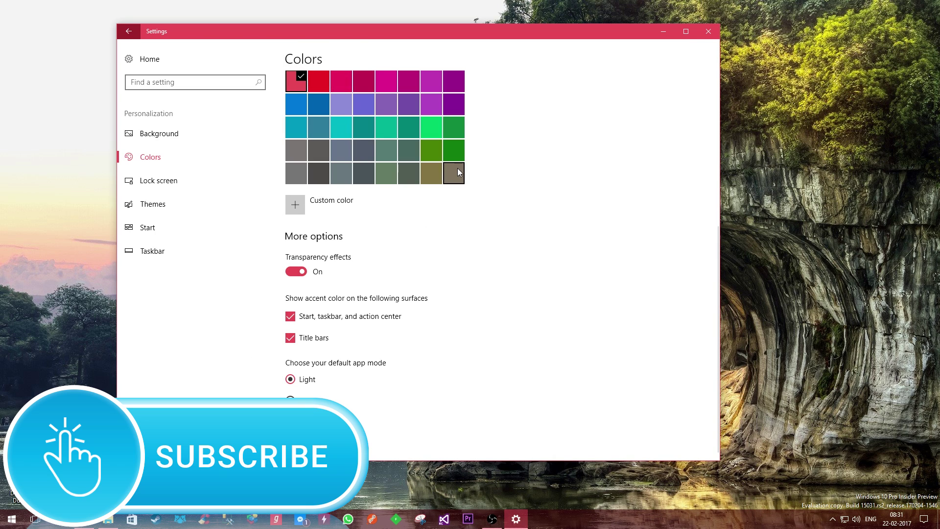
click(425, 174)
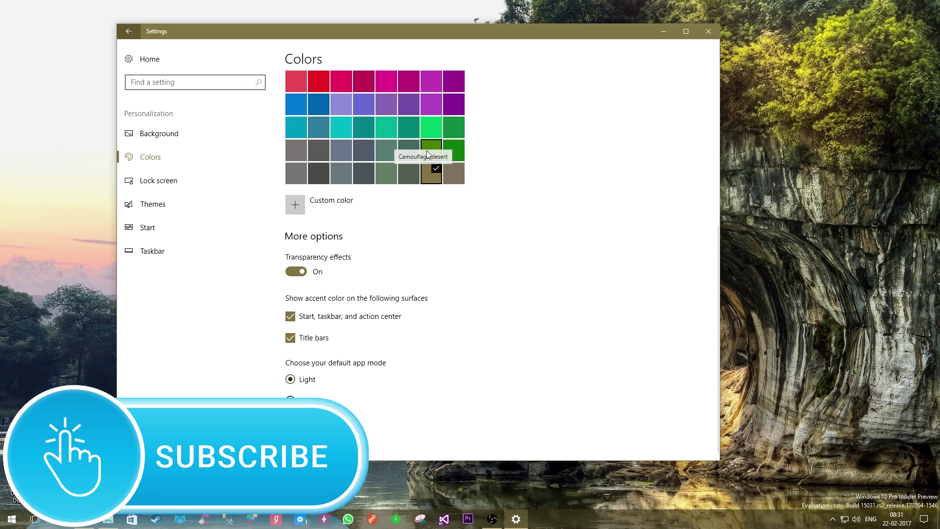
click(342, 180)
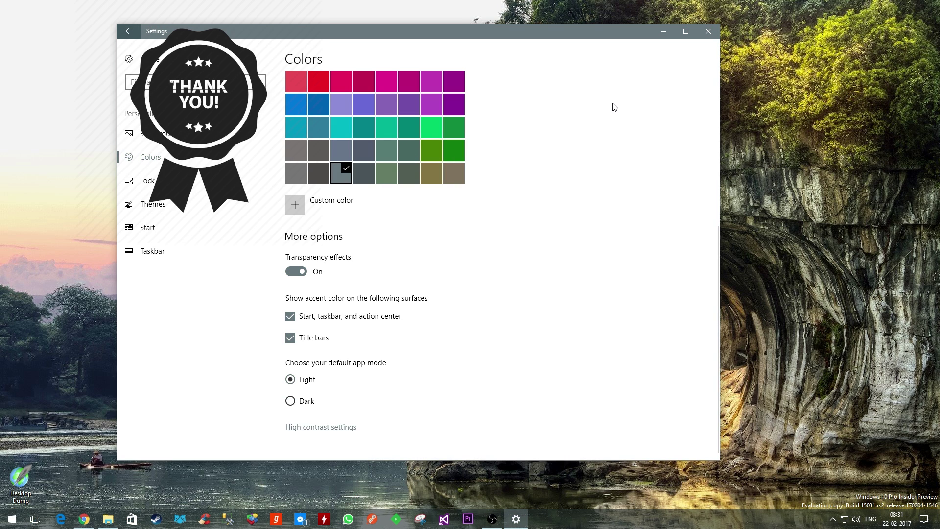
click(663, 32)
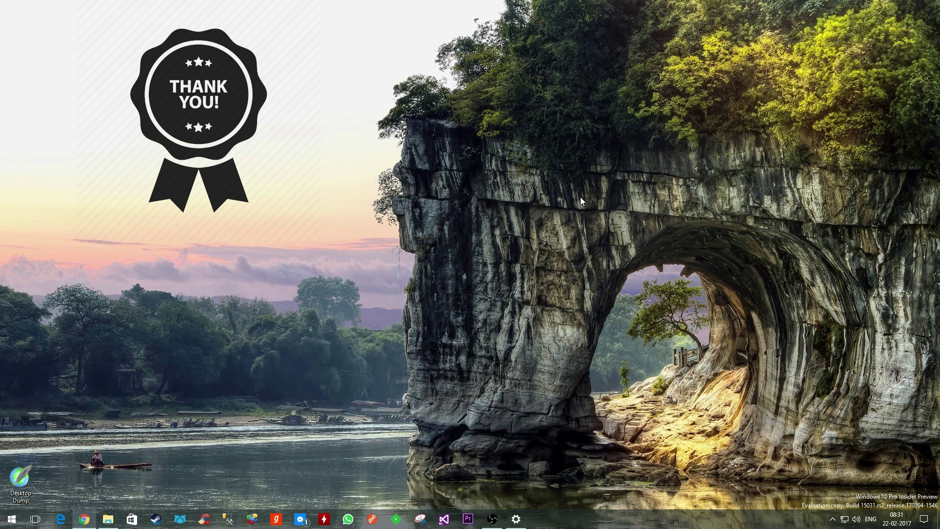